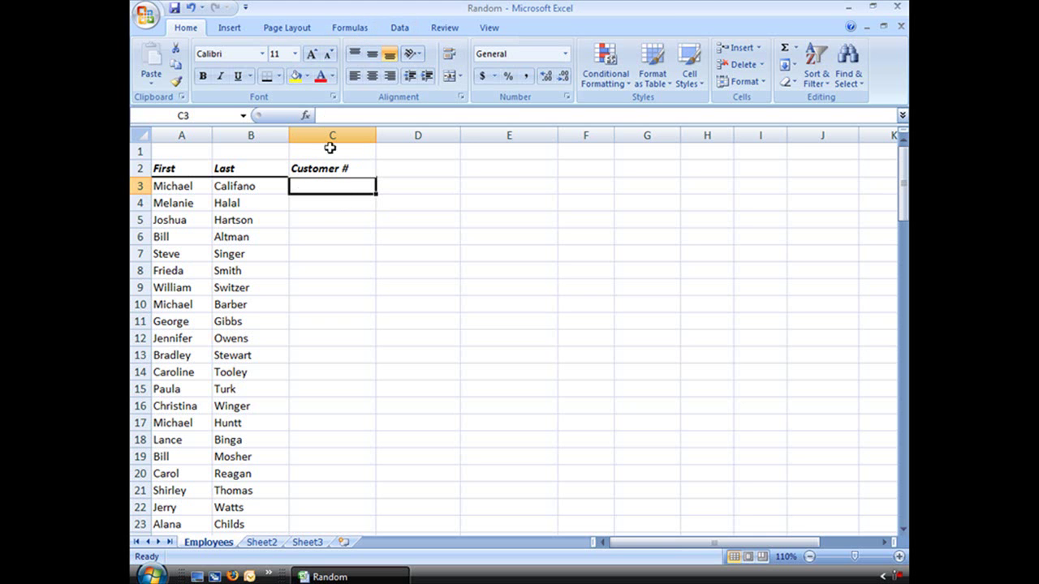
# Insert the RAND function from the Math & Trig category into cell C3 and fill it down the Customer # column.
pyautogui.click(350, 27)
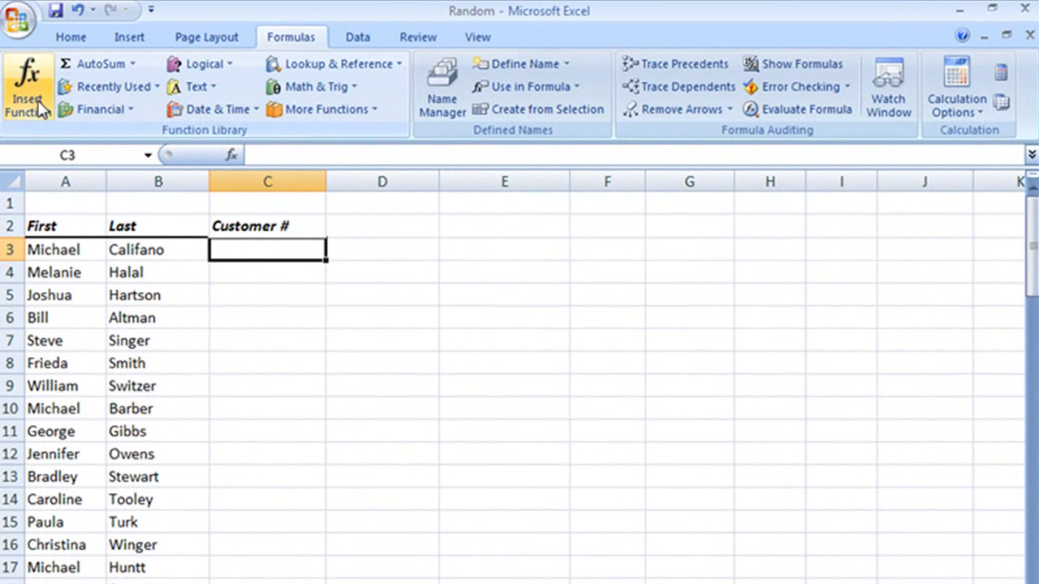
pyautogui.click(39, 104)
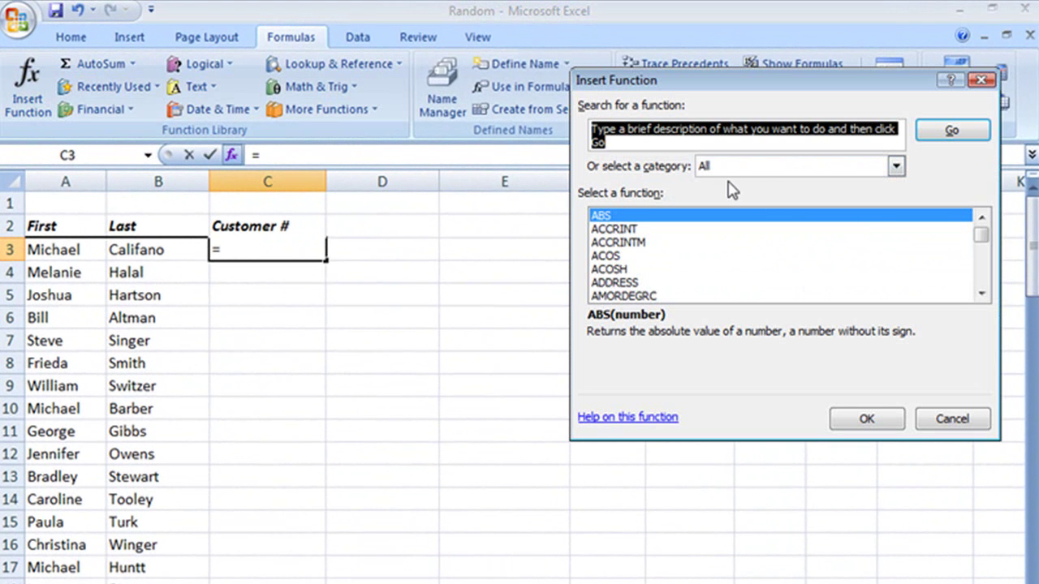
pyautogui.click(898, 169)
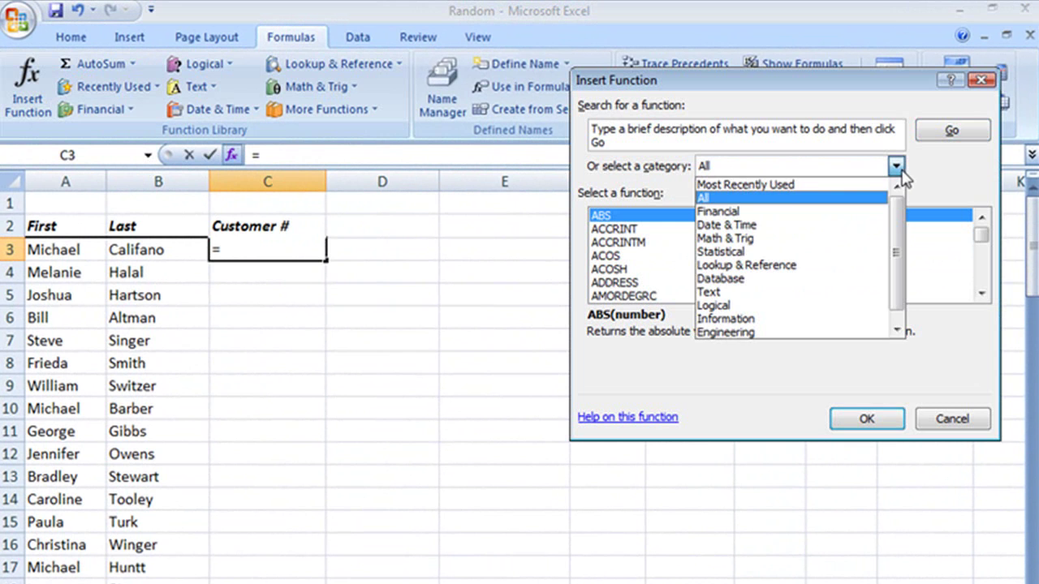
pyautogui.moveTo(903, 199); pyautogui.dragTo(899, 224)
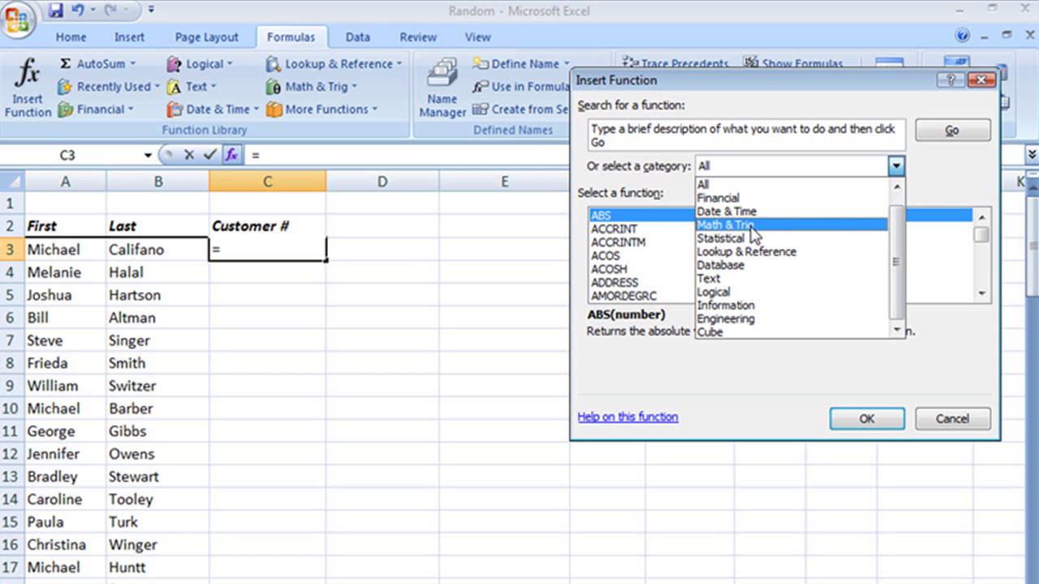
pyautogui.click(751, 234)
pyautogui.moveTo(983, 240); pyautogui.dragTo(981, 263)
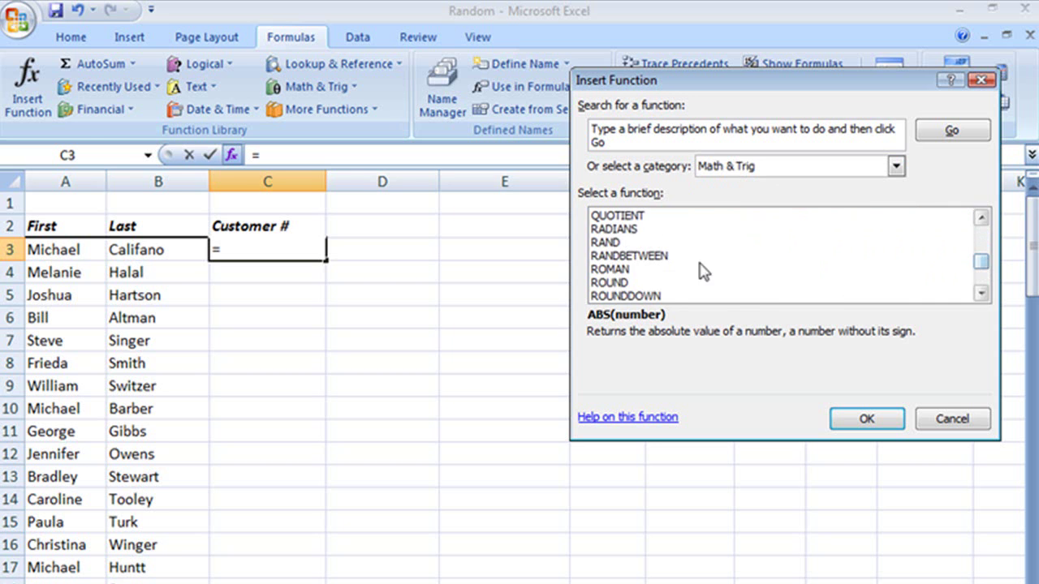
pyautogui.click(610, 244)
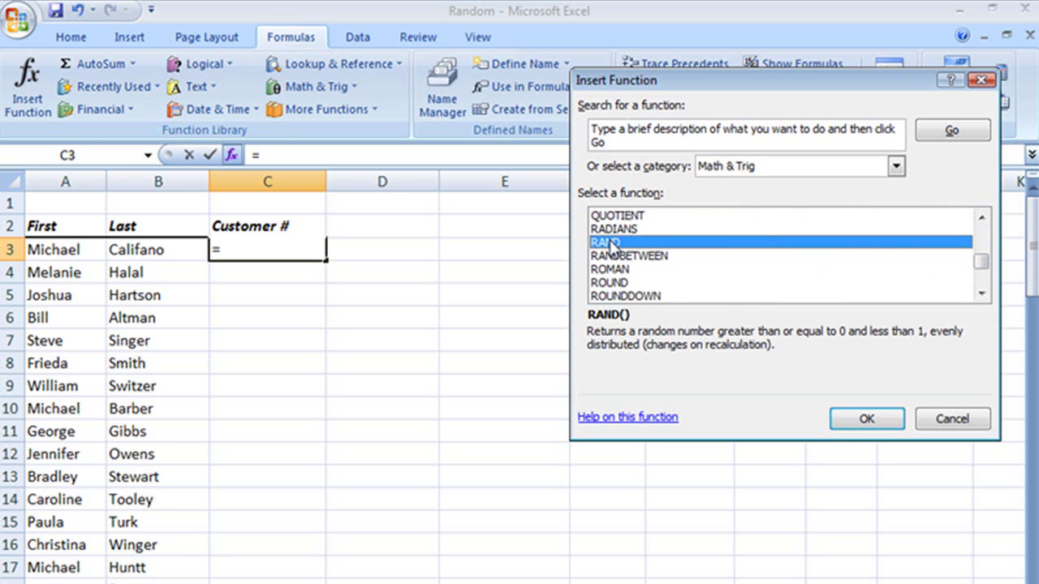
pyautogui.click(861, 420)
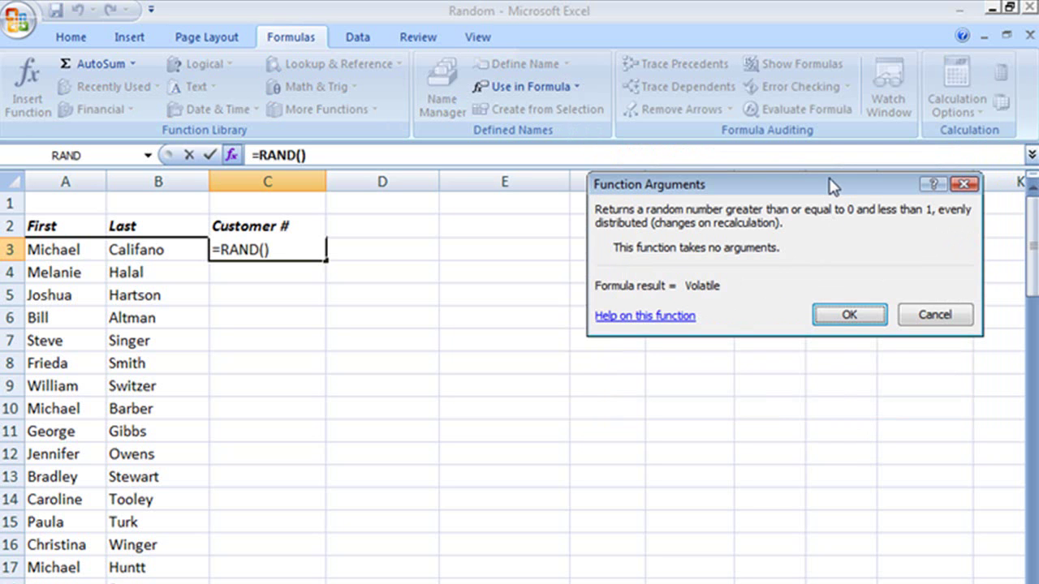
pyautogui.moveTo(830, 188); pyautogui.dragTo(735, 239)
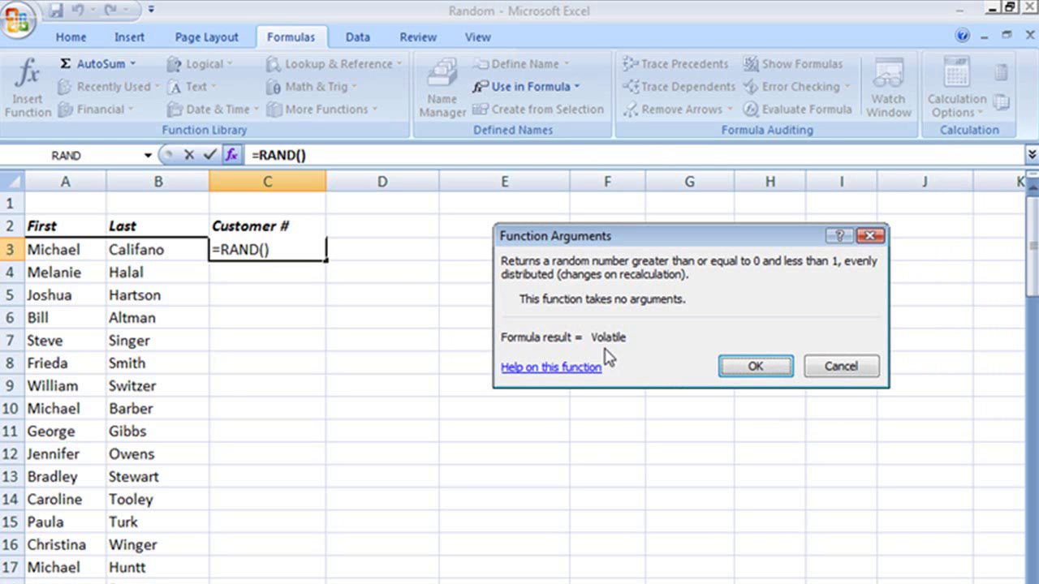
pyautogui.click(765, 374)
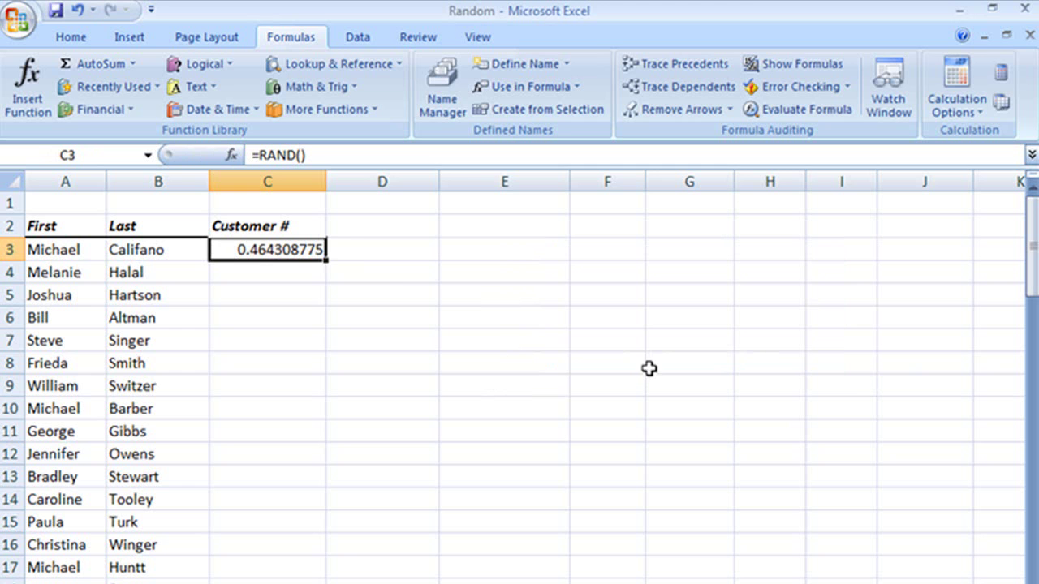
pyautogui.doubleClick(327, 261)
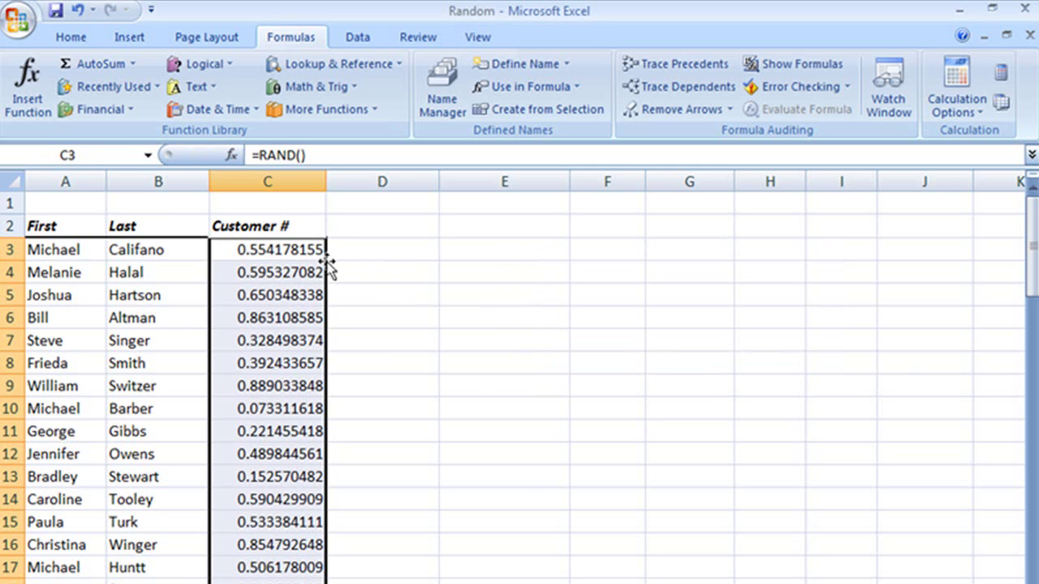
# Examine the random numbers along the whole Customer # column and check the formula in cell C3.
pyautogui.scroll(-18, 517, 478)
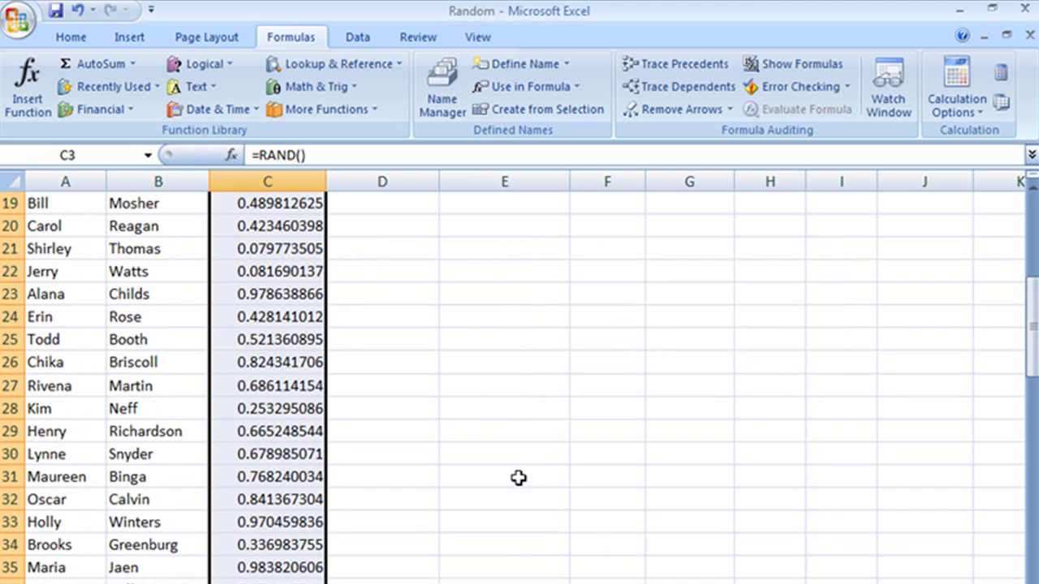
pyautogui.scroll(-18, 517, 477)
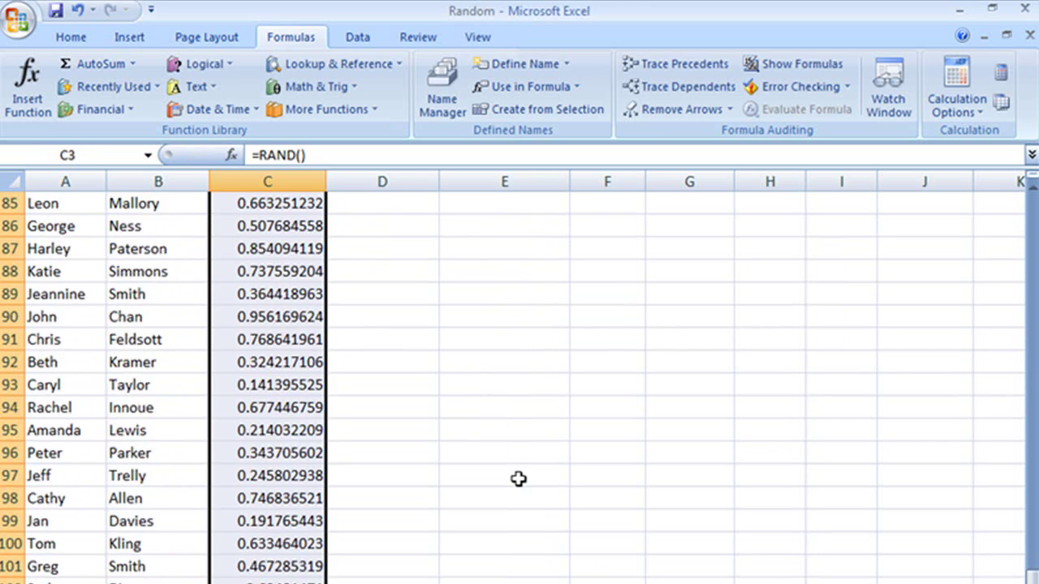
pyautogui.scroll(5, 520, 478)
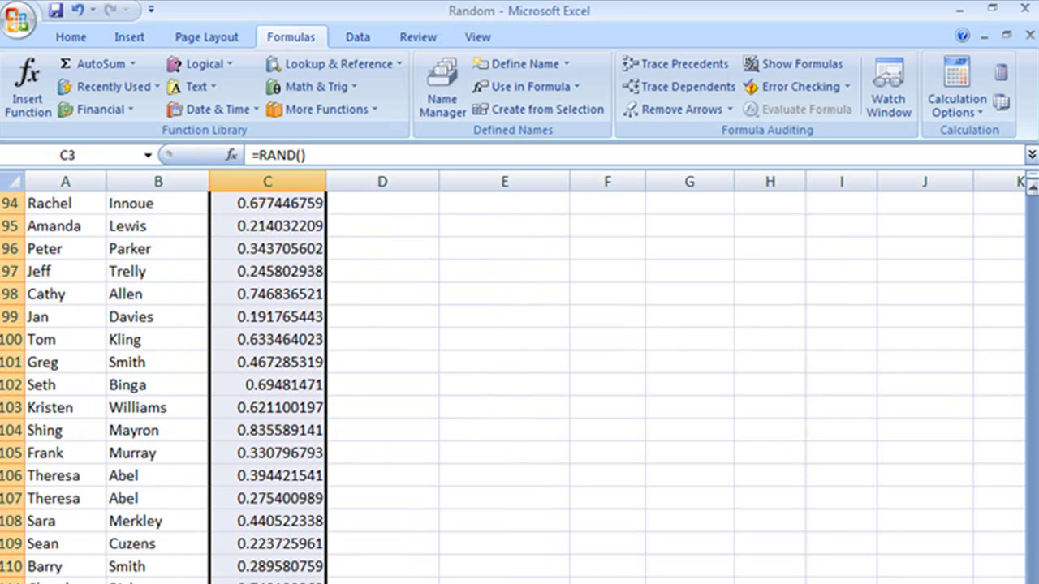
pyautogui.scroll(2, 519, 478)
pyautogui.scroll(20, 520, 381)
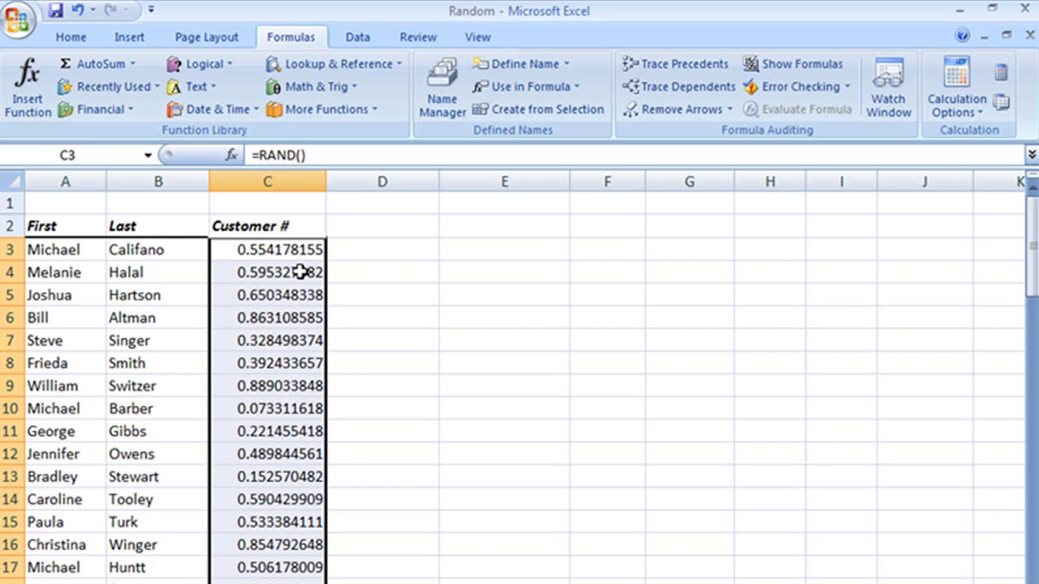
pyautogui.scroll(-8, 280, 378)
pyautogui.scroll(-14, 281, 385)
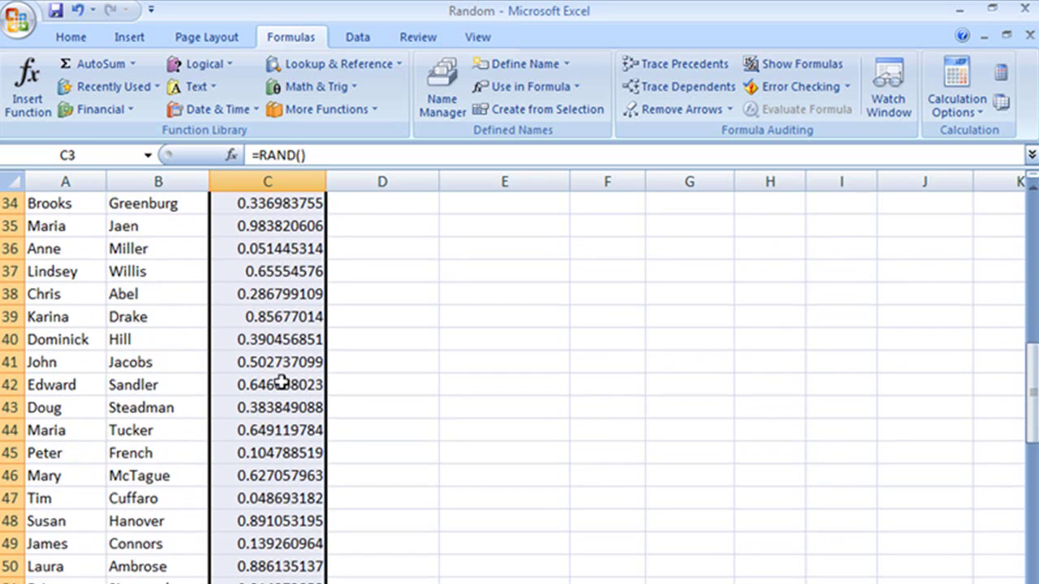
pyautogui.scroll(20, 279, 387)
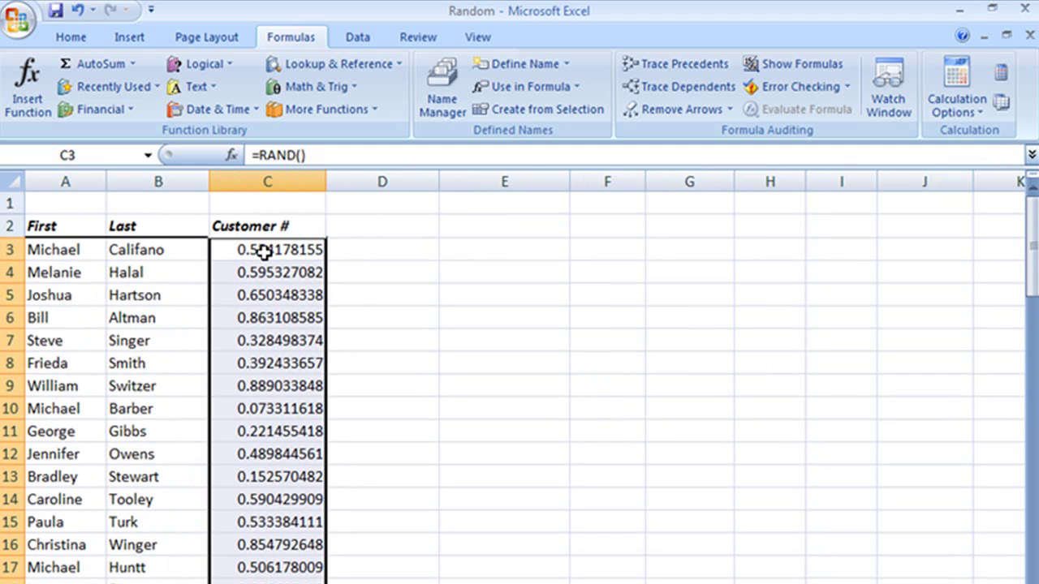
pyautogui.click(375, 317)
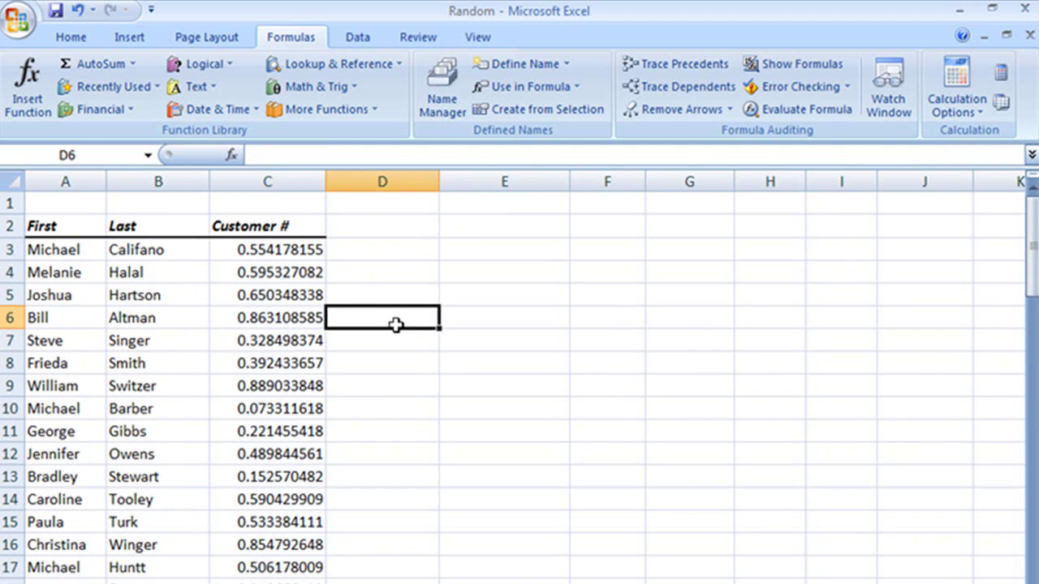
pyautogui.click(247, 252)
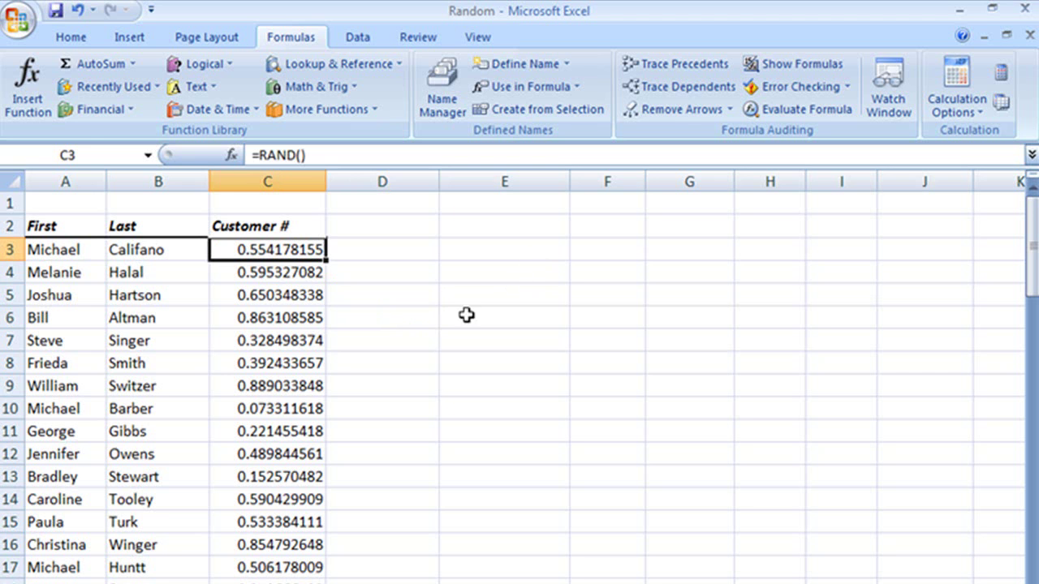
# Recalculate the sheet repeatedly, including by entering and leaving cells in edit mode, and watch how the Customer # values behave.
pyautogui.click(140, 364)
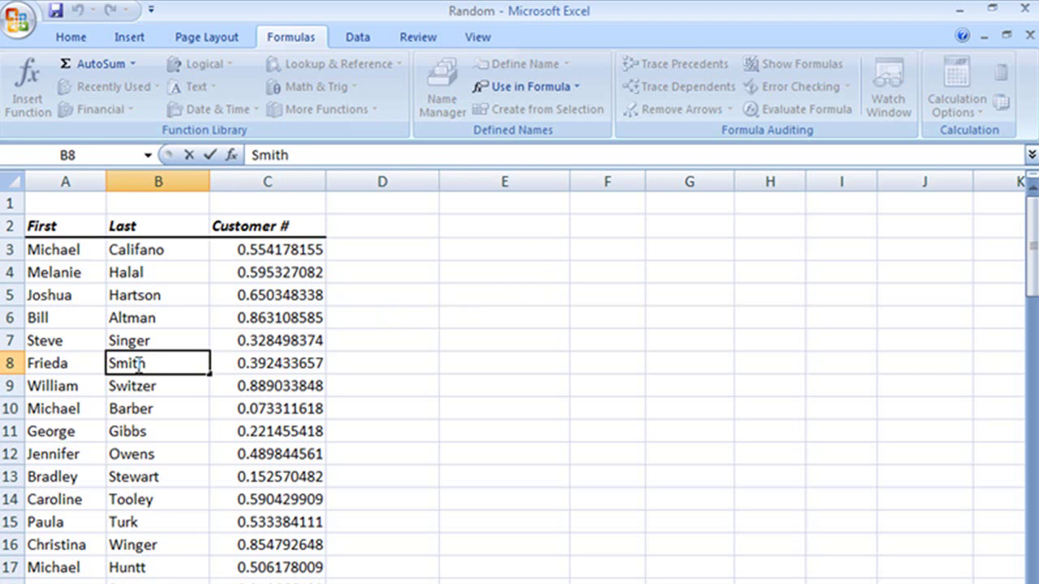
pyautogui.doubleClick(655, 383)
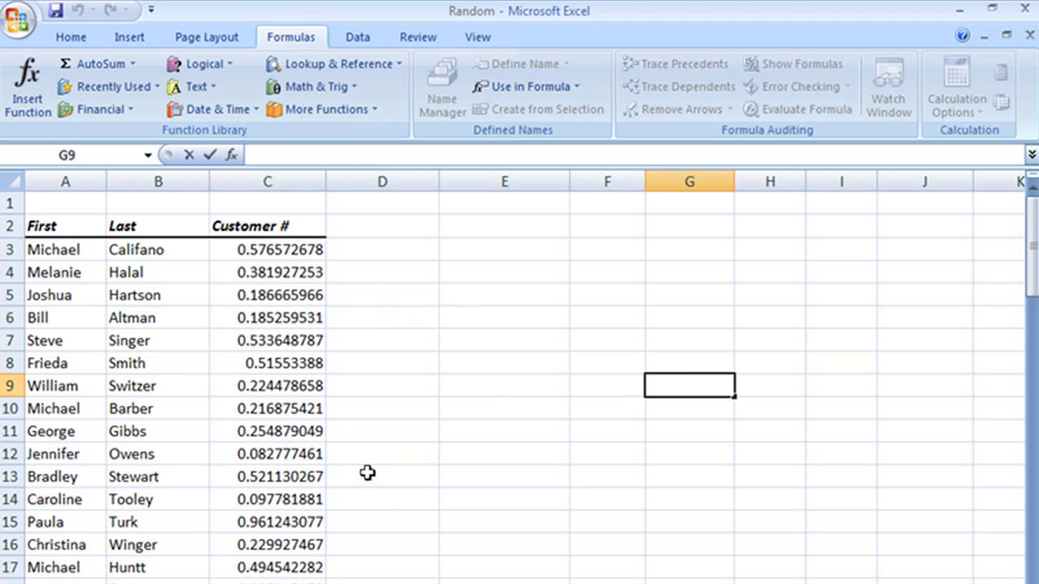
pyautogui.click(377, 449)
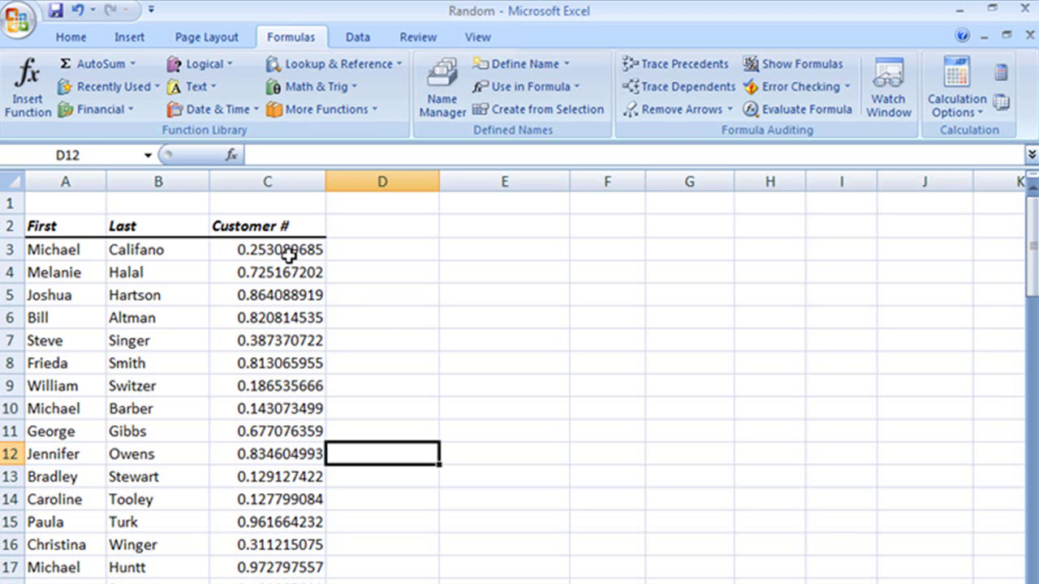
pyautogui.click(389, 323)
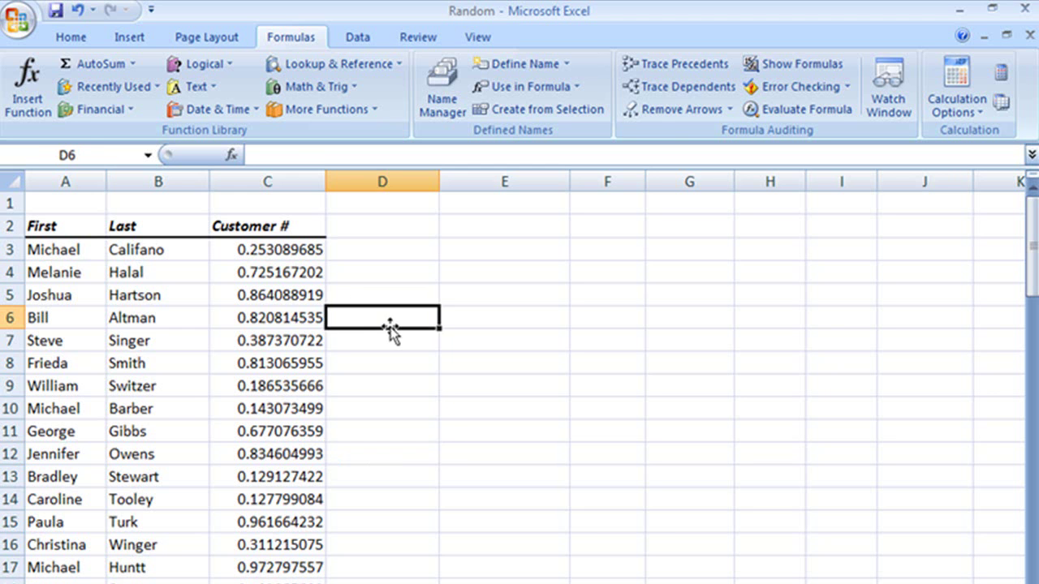
pyautogui.click(269, 336)
pyautogui.click(394, 412)
pyautogui.press('F9')
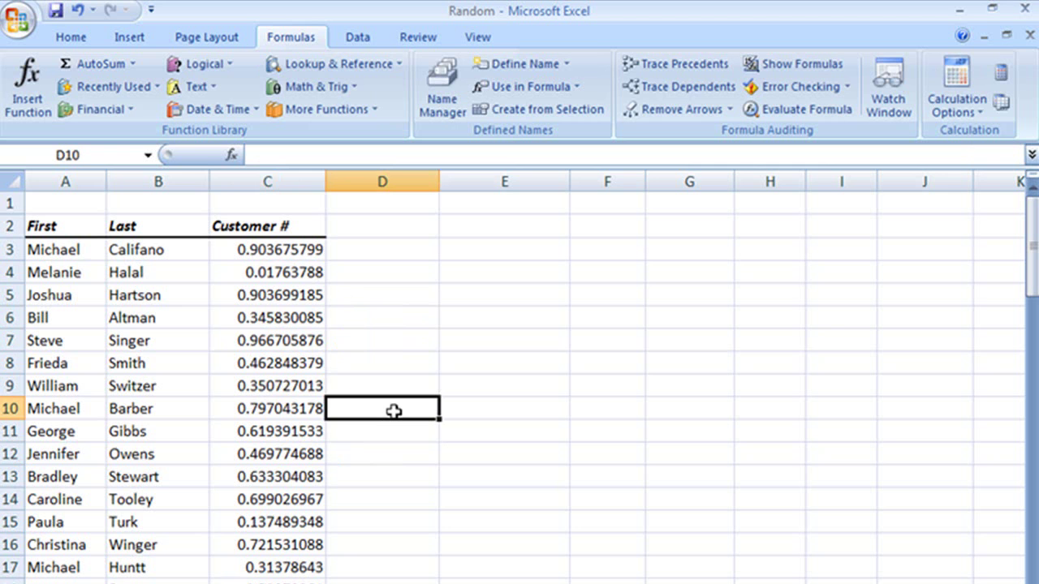
pyautogui.doubleClick(126, 411)
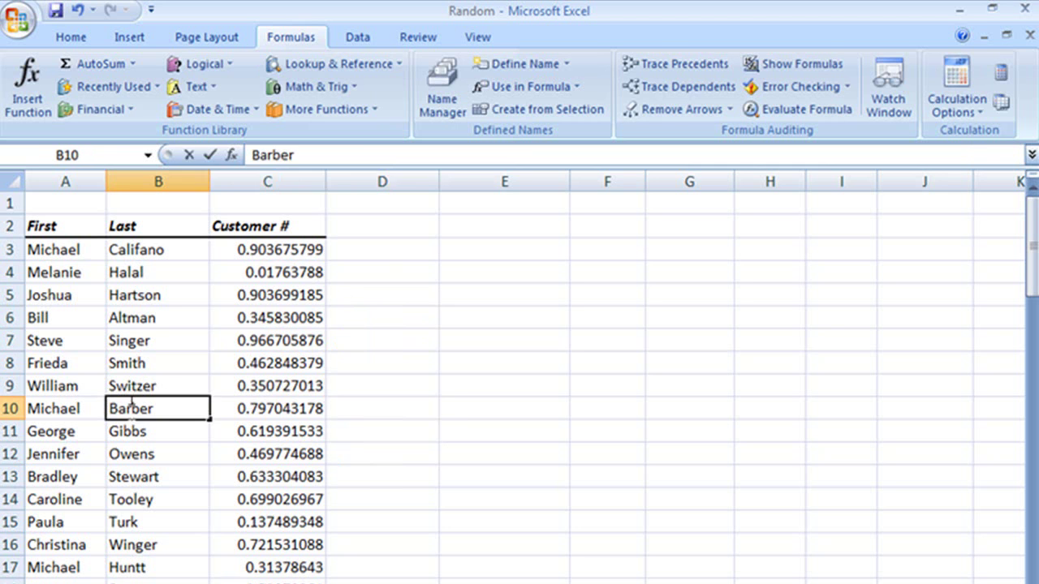
pyautogui.click(406, 384)
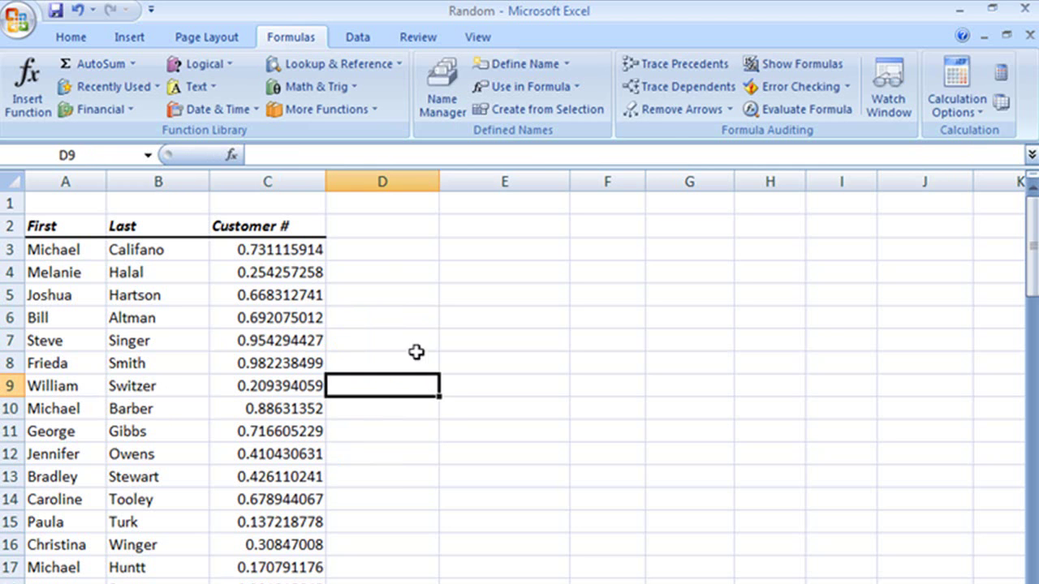
pyautogui.doubleClick(417, 316)
pyautogui.click(405, 402)
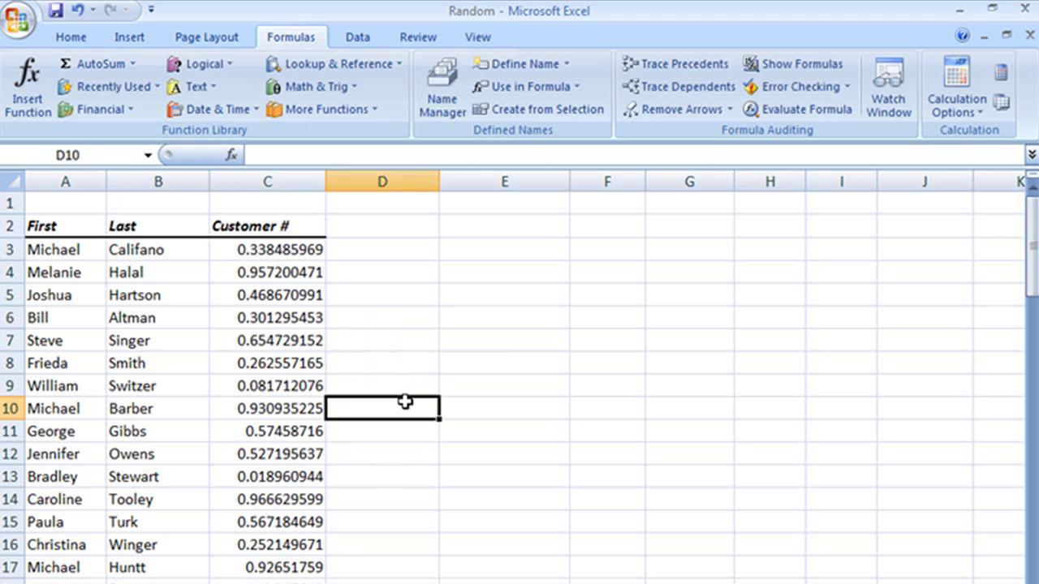
pyautogui.doubleClick(501, 344)
pyautogui.click(380, 423)
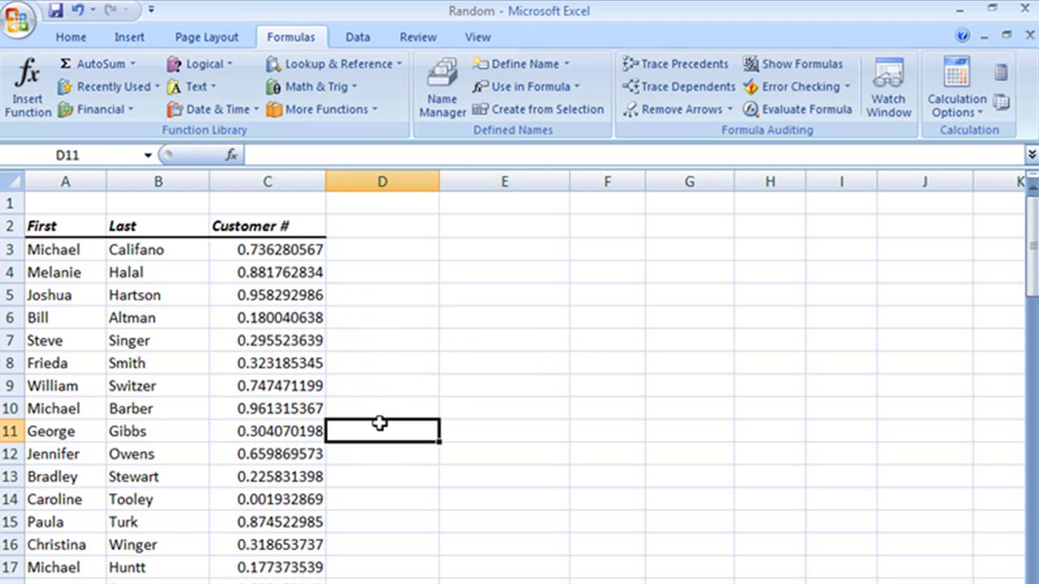
pyautogui.doubleClick(151, 406)
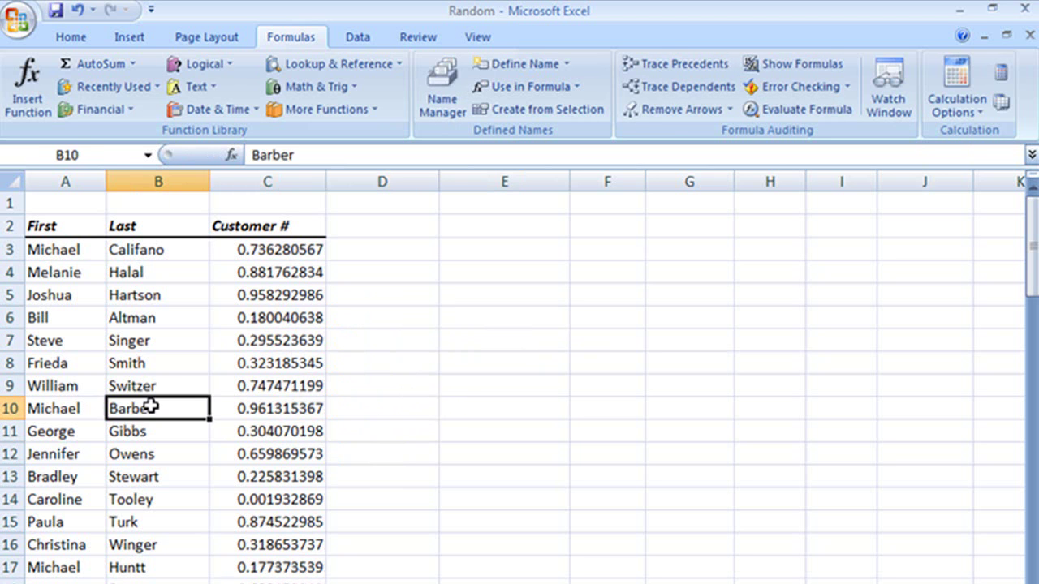
pyautogui.click(492, 379)
pyautogui.doubleClick(690, 366)
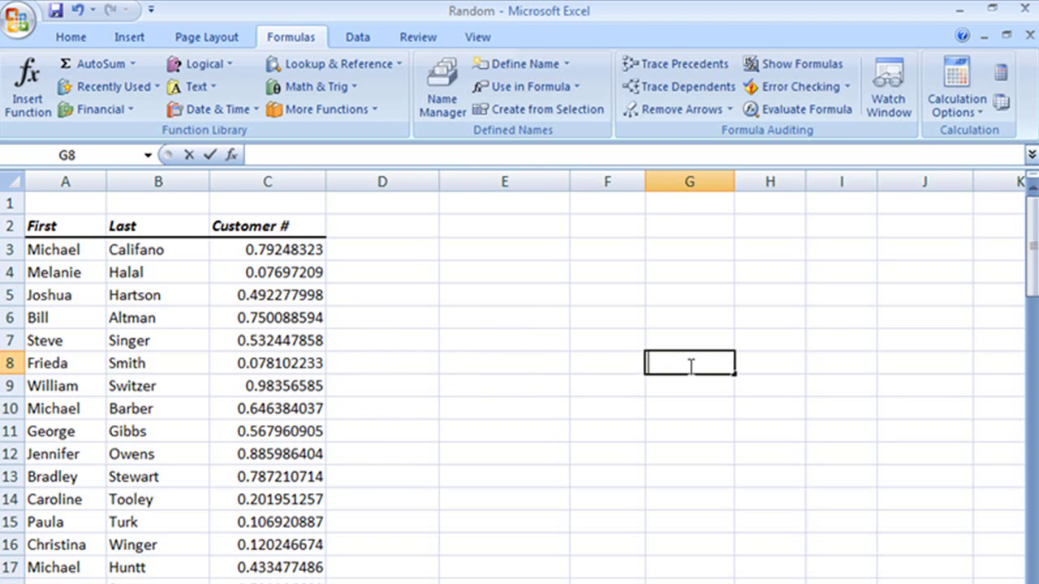
pyautogui.click(399, 364)
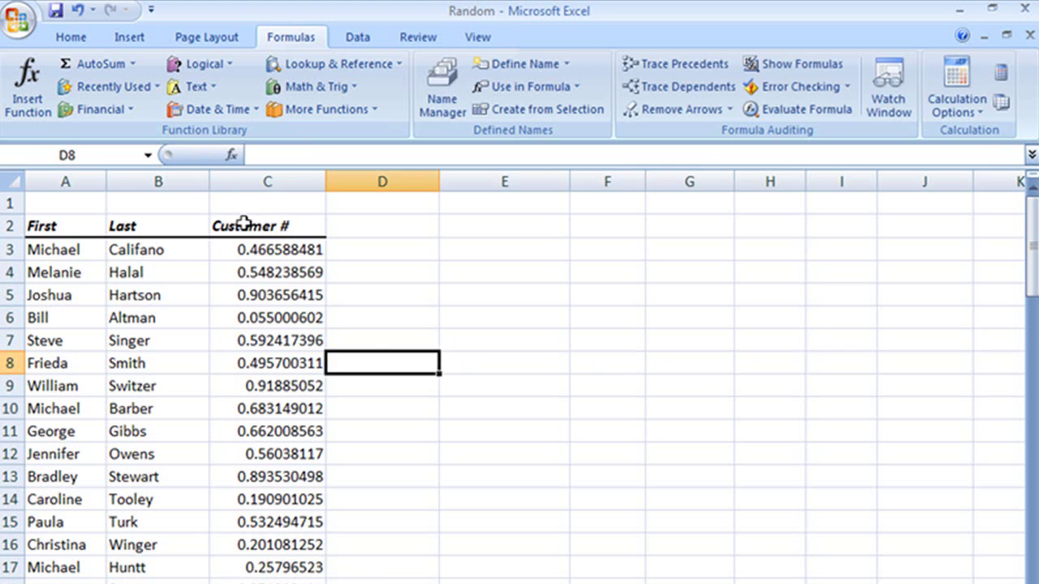
# Review the function arguments of the RAND formula in cell C4 and close them without changes.
pyautogui.click(248, 276)
pyautogui.click(231, 155)
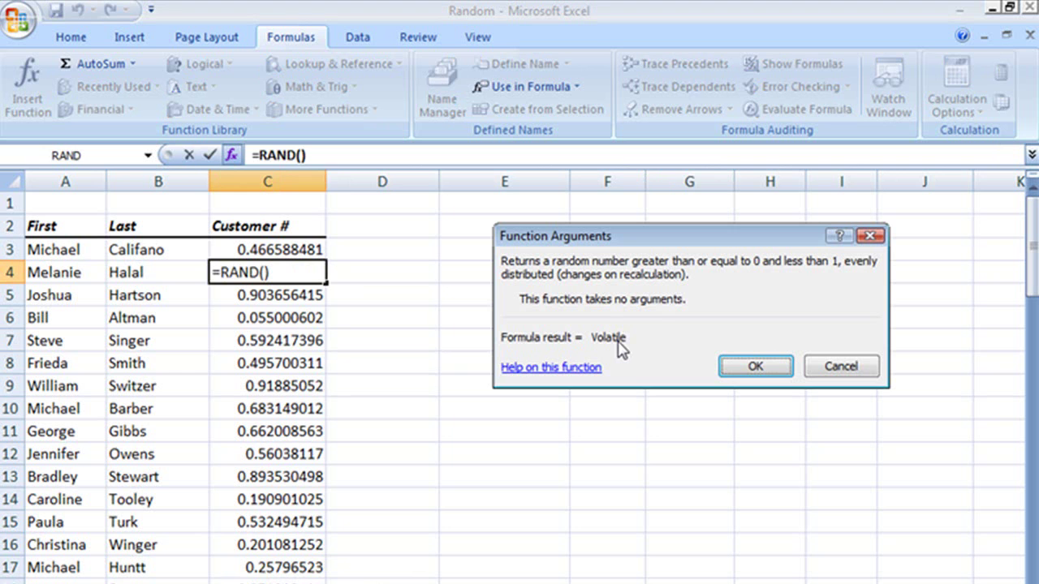
pyautogui.click(842, 367)
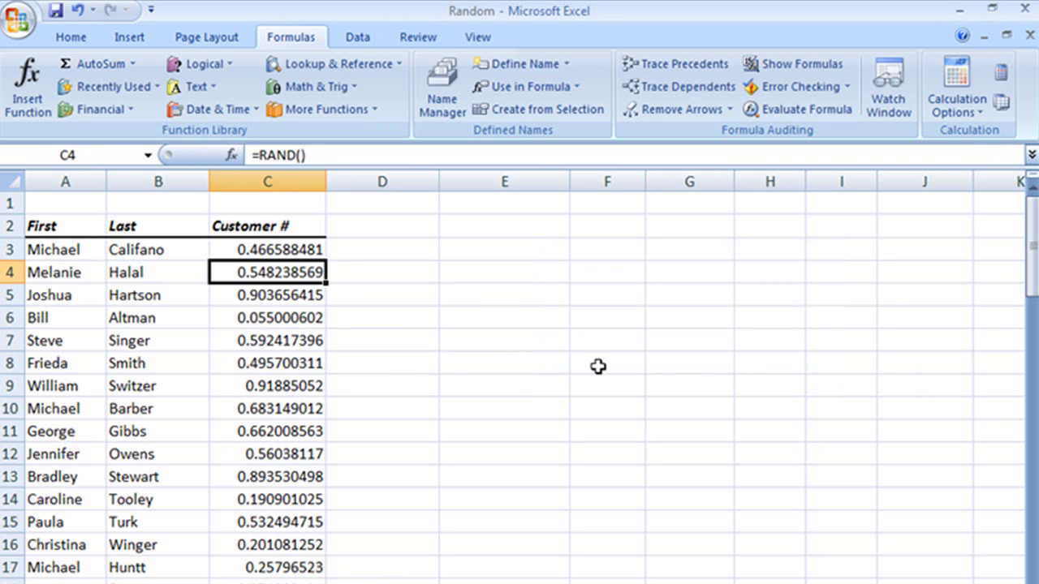
# Select cell C9 and recalculate the worksheet to watch the random values.
pyautogui.click(385, 363)
pyautogui.click(248, 386)
pyautogui.press('F9')
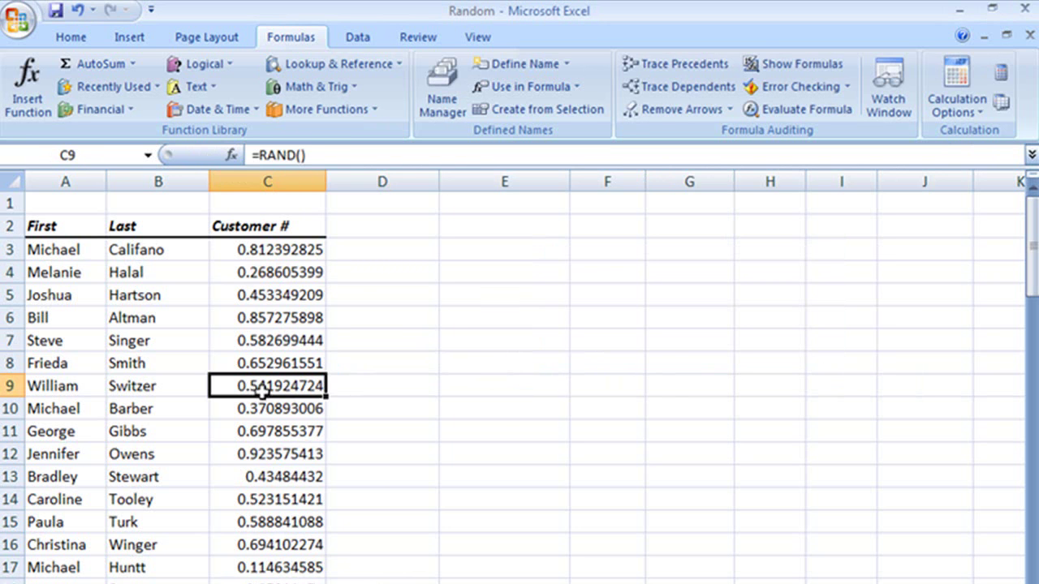
# Clear all the RAND formulas from the Customer # column, starting at cell C3.
pyautogui.click(266, 252)
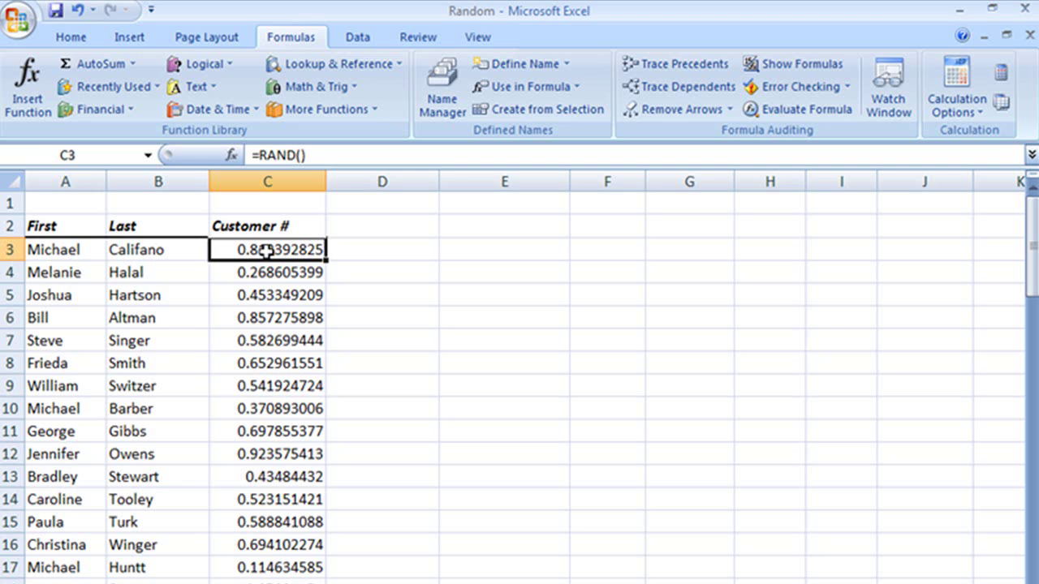
pyautogui.hotkey('ctrl', 'shift', 'Down')
pyautogui.press('Delete')
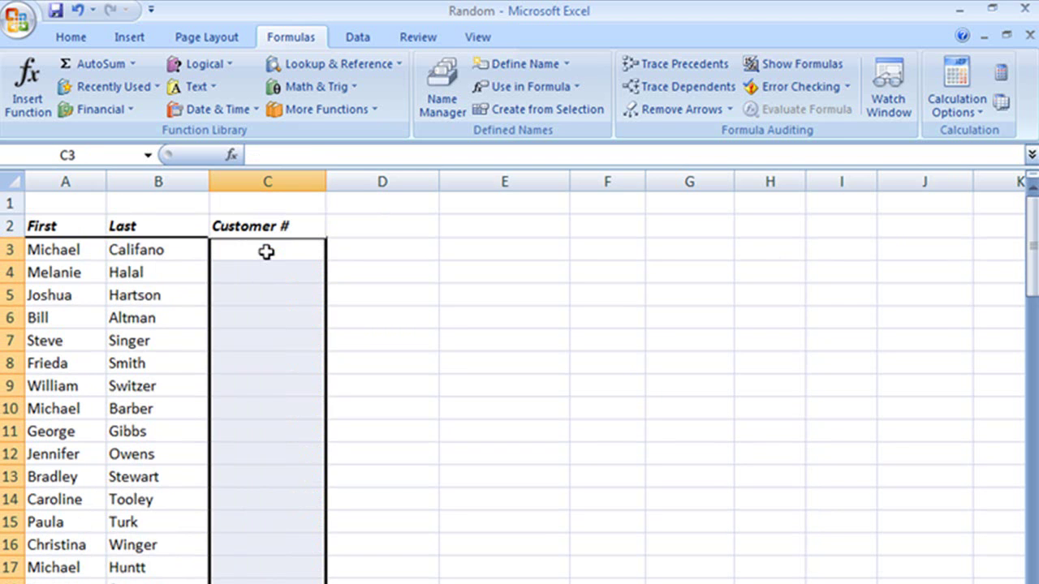
# Start a RANDBETWEEN function in cell C3 of the emptied Customer # column.
pyautogui.click(266, 253)
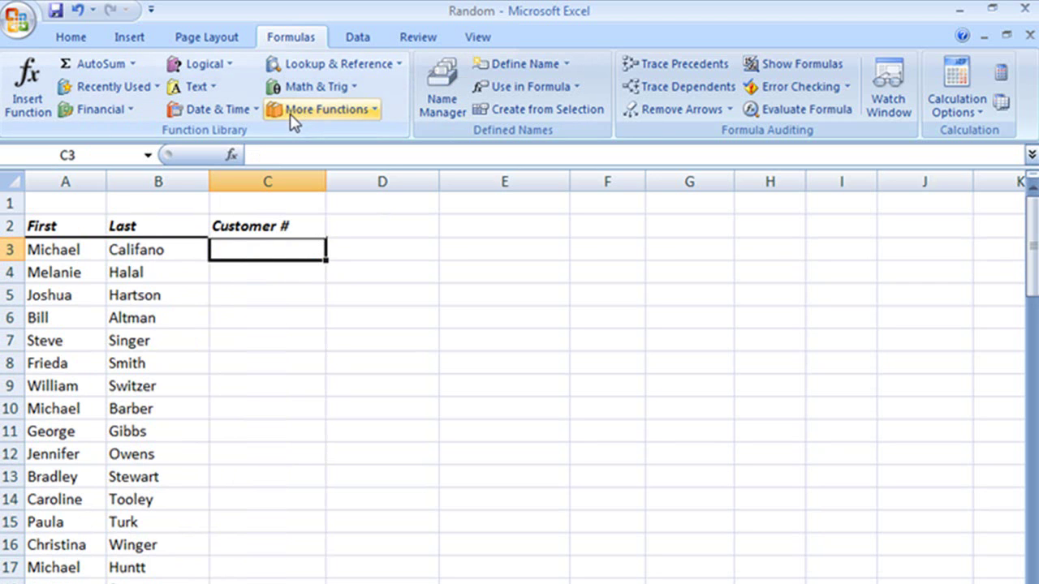
pyautogui.click(297, 88)
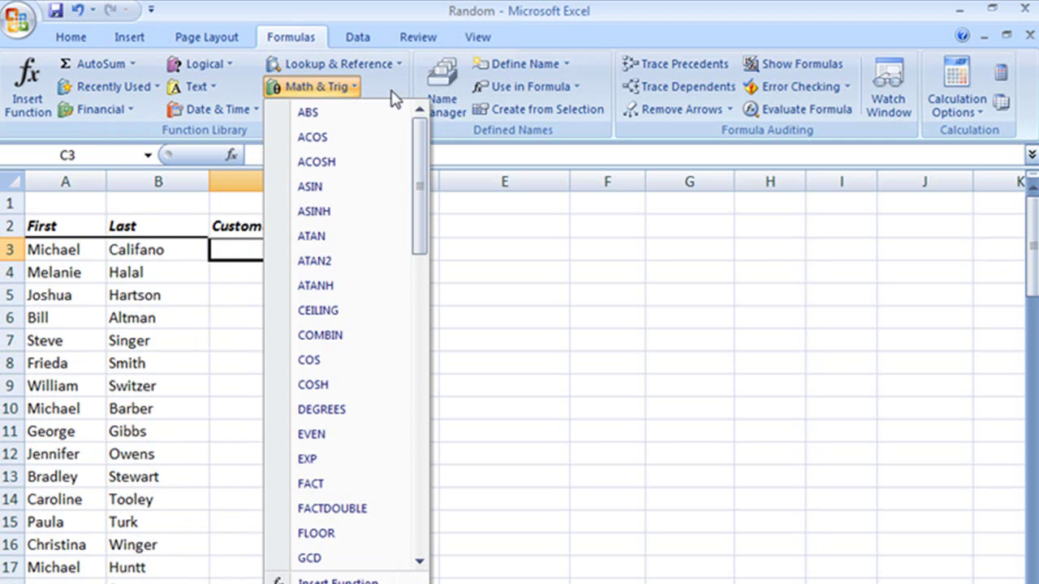
pyautogui.moveTo(411, 138); pyautogui.dragTo(423, 284)
pyautogui.click(389, 542)
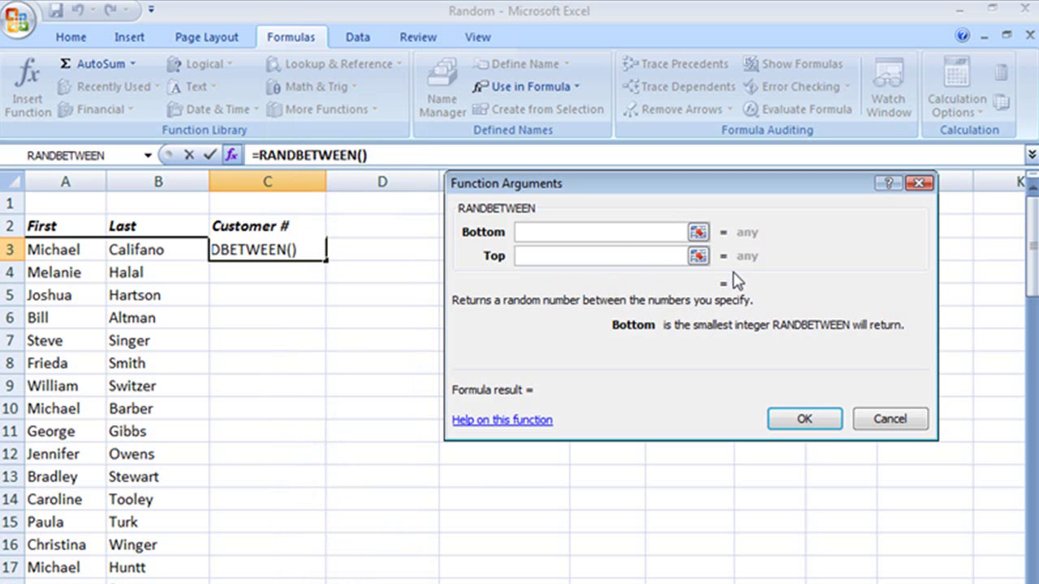
pyautogui.write('301')
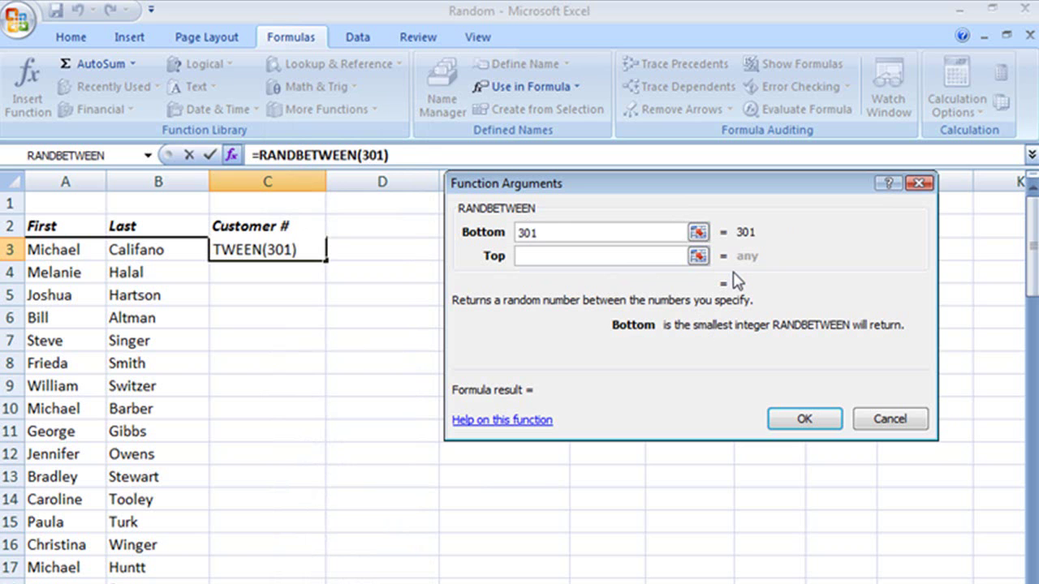
pyautogui.write('000')
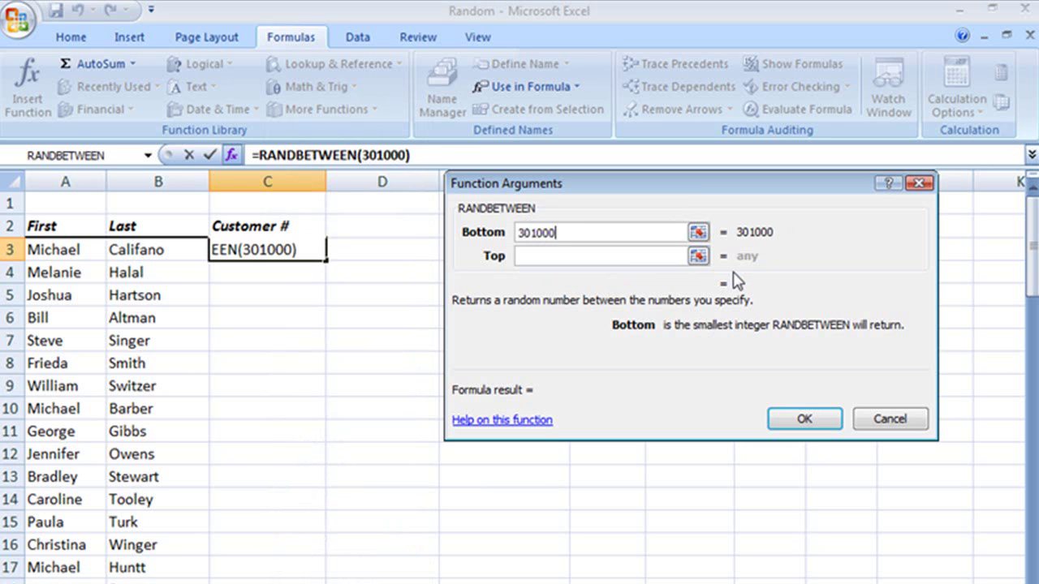
pyautogui.write('100')
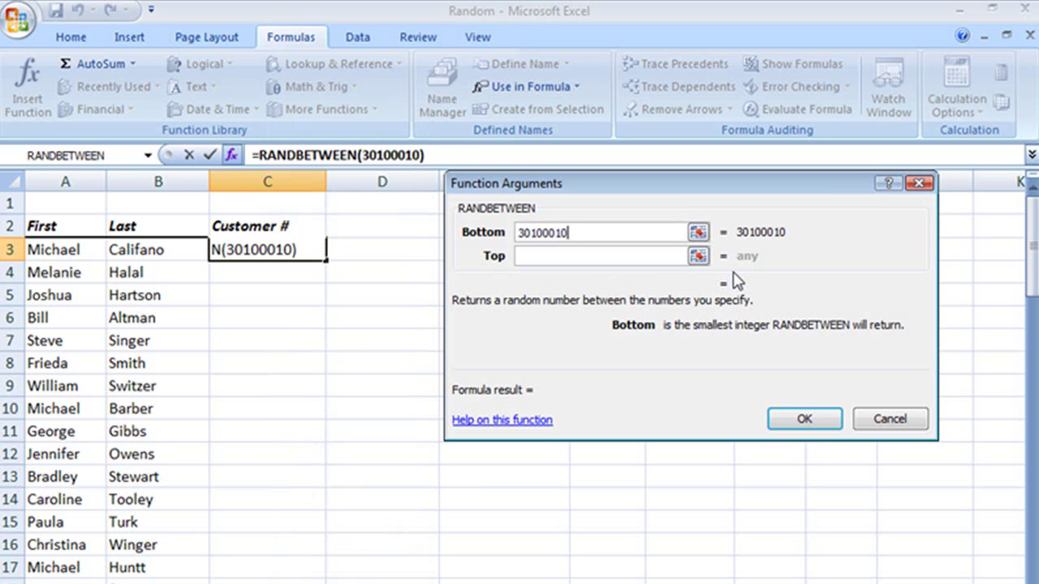
pyautogui.write('1')
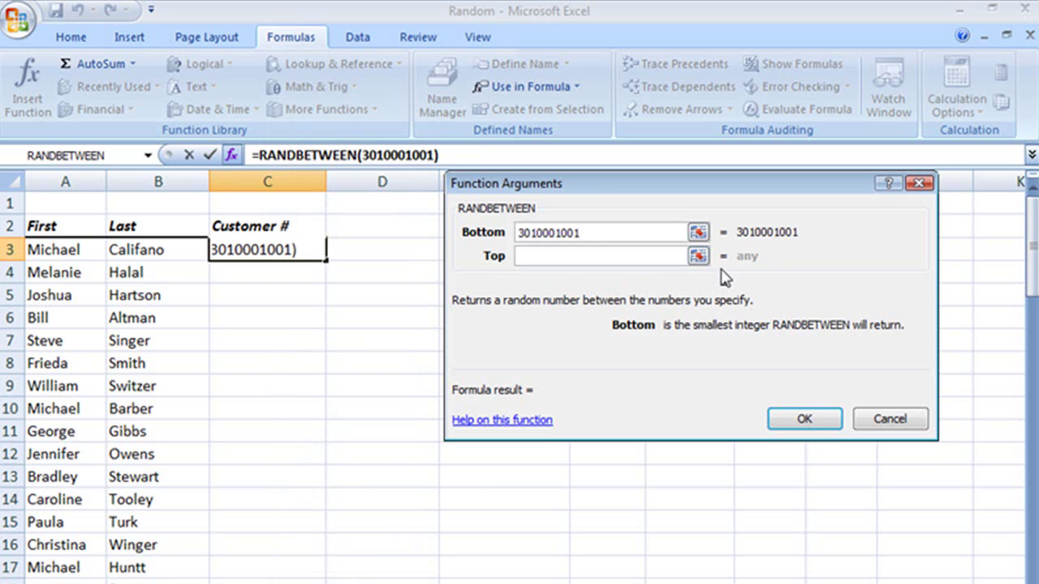
pyautogui.write('30')
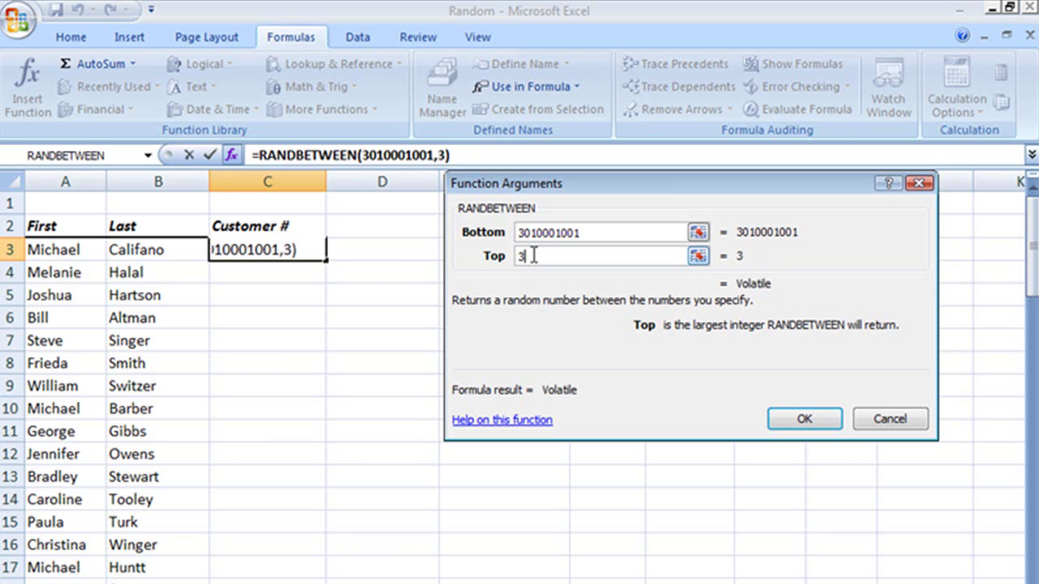
pyautogui.write('1')
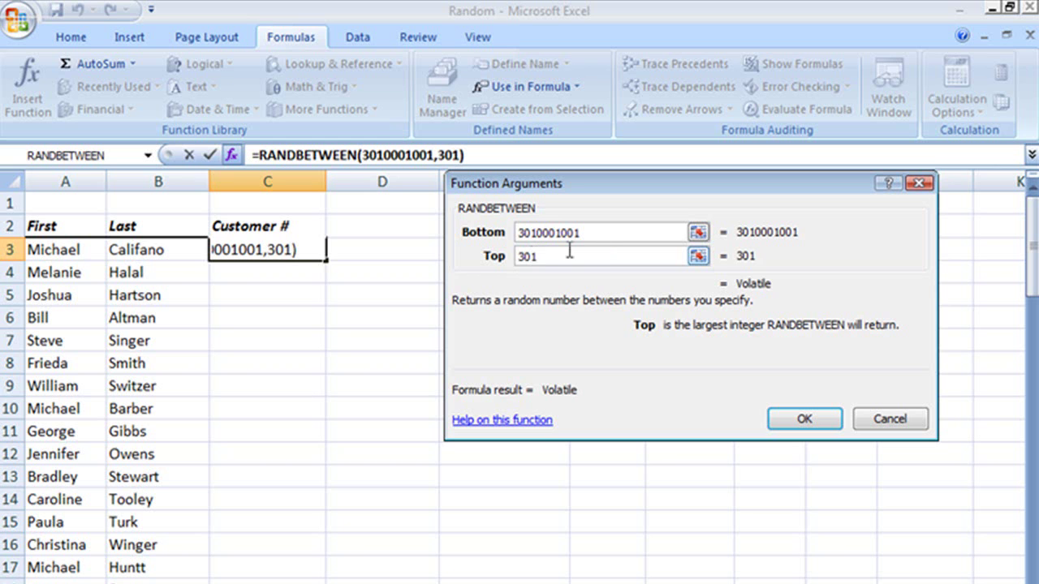
pyautogui.write('99')
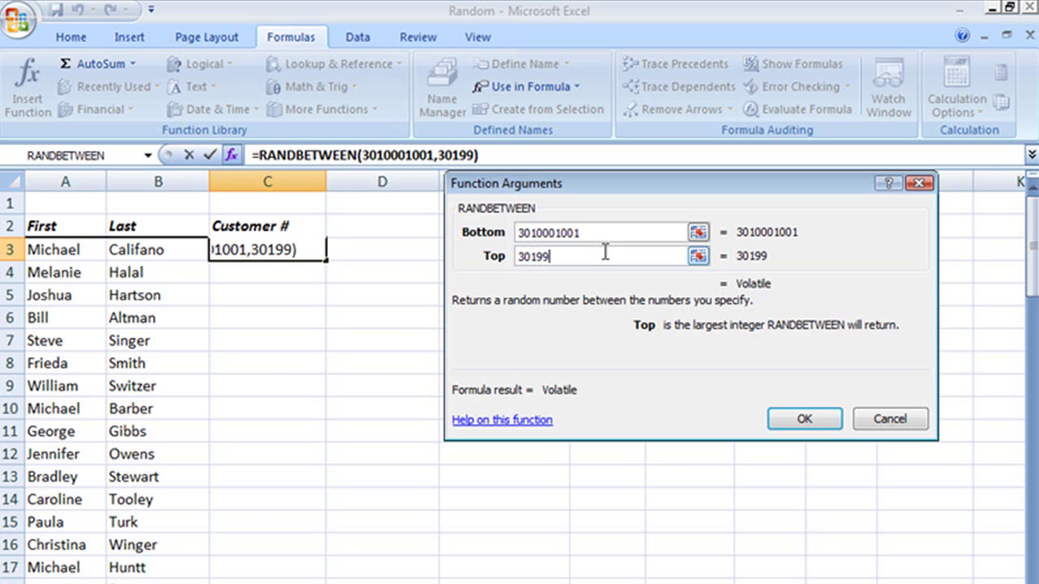
pyautogui.write('99999')
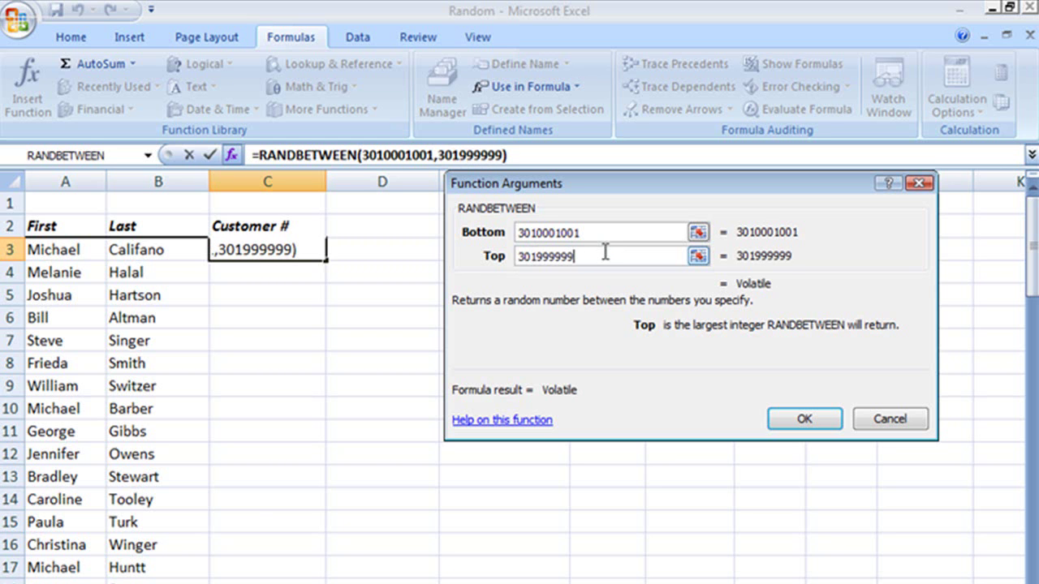
pyautogui.click(802, 418)
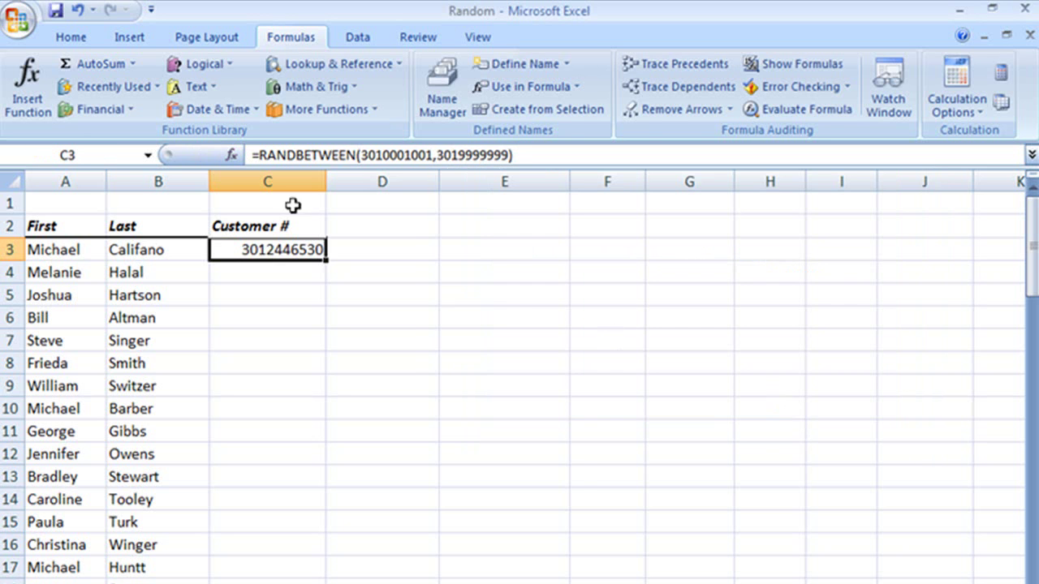
# Fill the RANDBETWEEN formula from C3 down the Customer # column to the end of the name list.
pyautogui.doubleClick(326, 259)
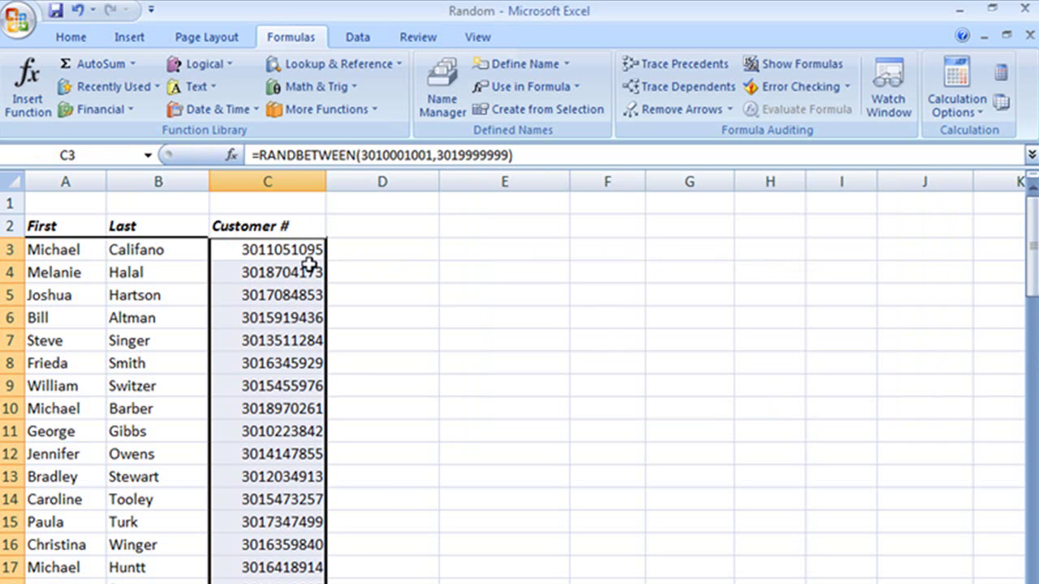
pyautogui.scroll(-6, 269, 386)
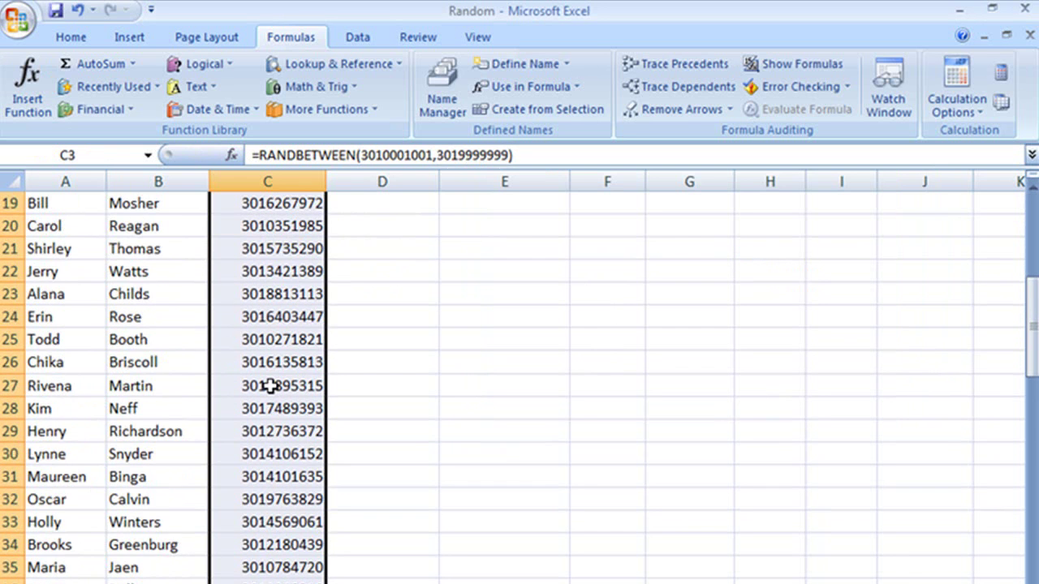
pyautogui.scroll(-6, 270, 387)
pyautogui.scroll(-19, 269, 387)
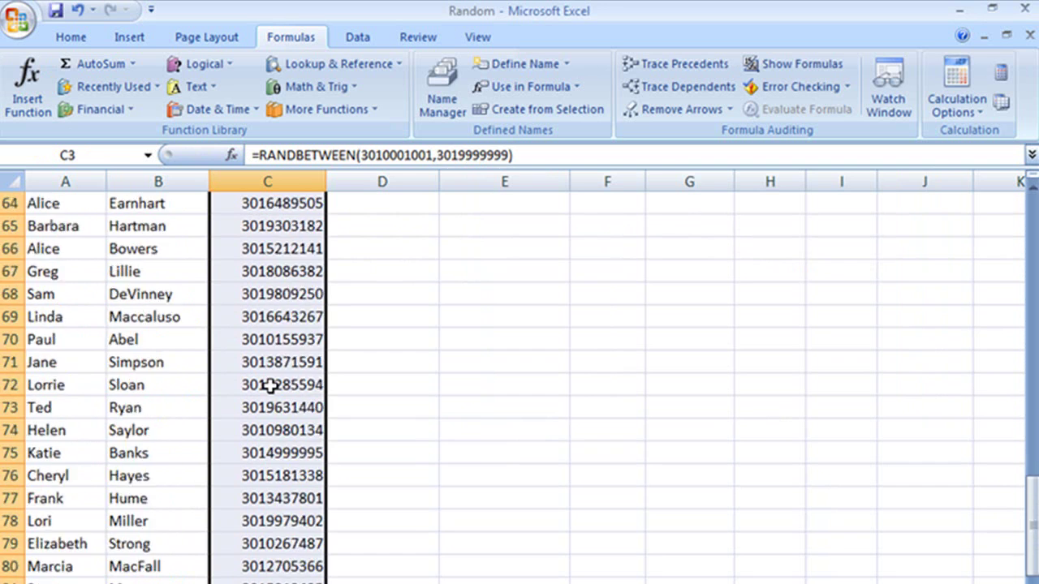
pyautogui.scroll(20, 270, 386)
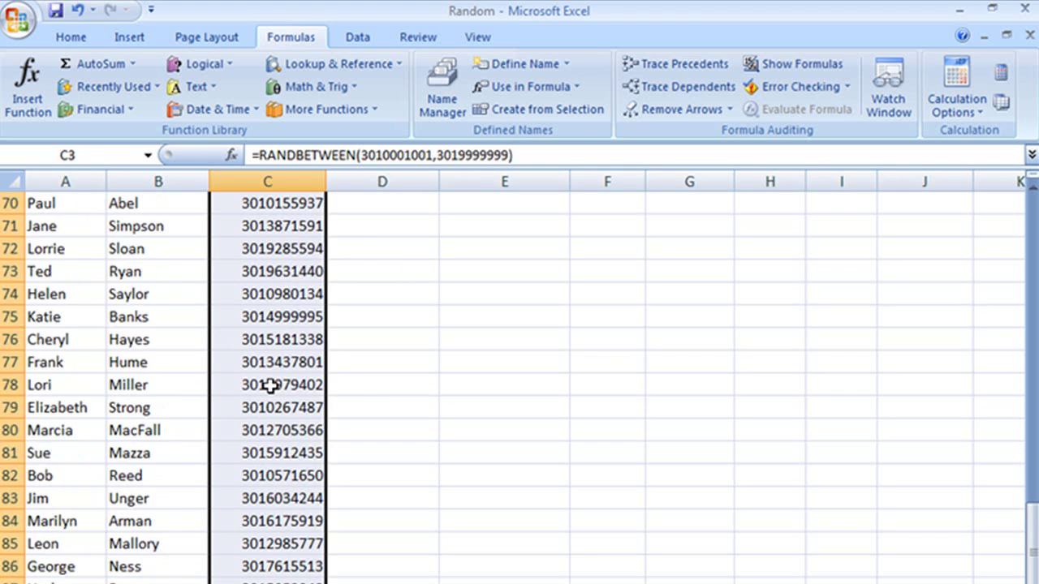
pyautogui.scroll(4, 269, 386)
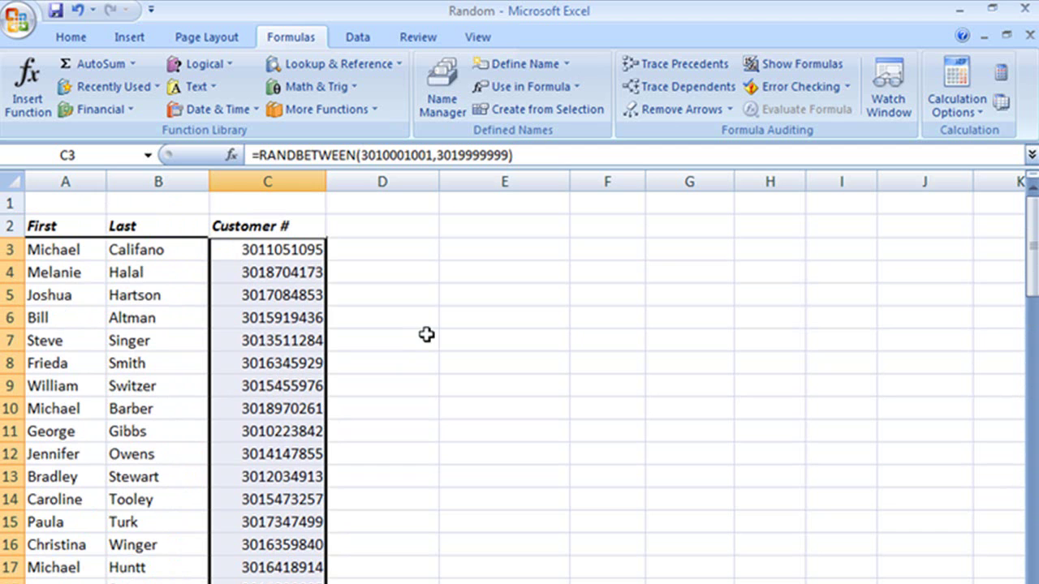
# Enter and leave edit mode in several cells without changing them to watch how the RANDBETWEEN values in the Customer # column behave.
pyautogui.doubleClick(135, 342)
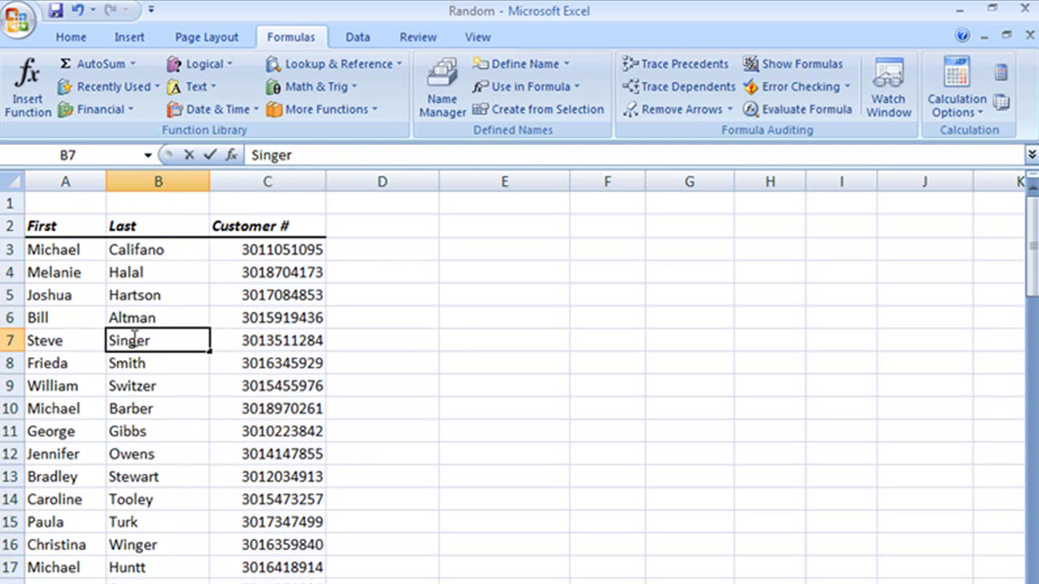
pyautogui.click(449, 355)
pyautogui.click(463, 271)
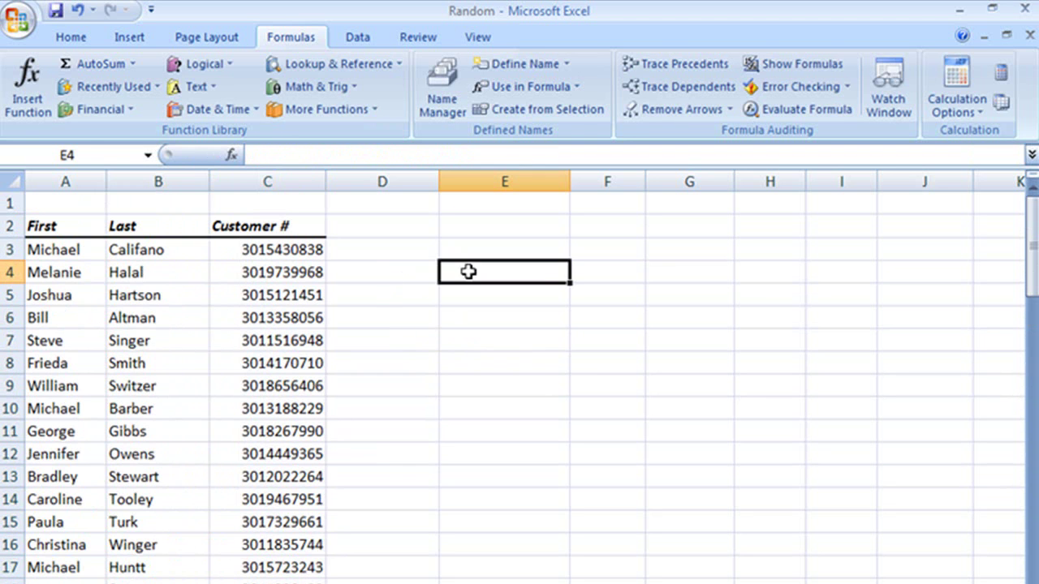
pyautogui.click(138, 345)
pyautogui.click(409, 401)
pyautogui.hotkey('ctrl', 'Up')
pyautogui.click(122, 357)
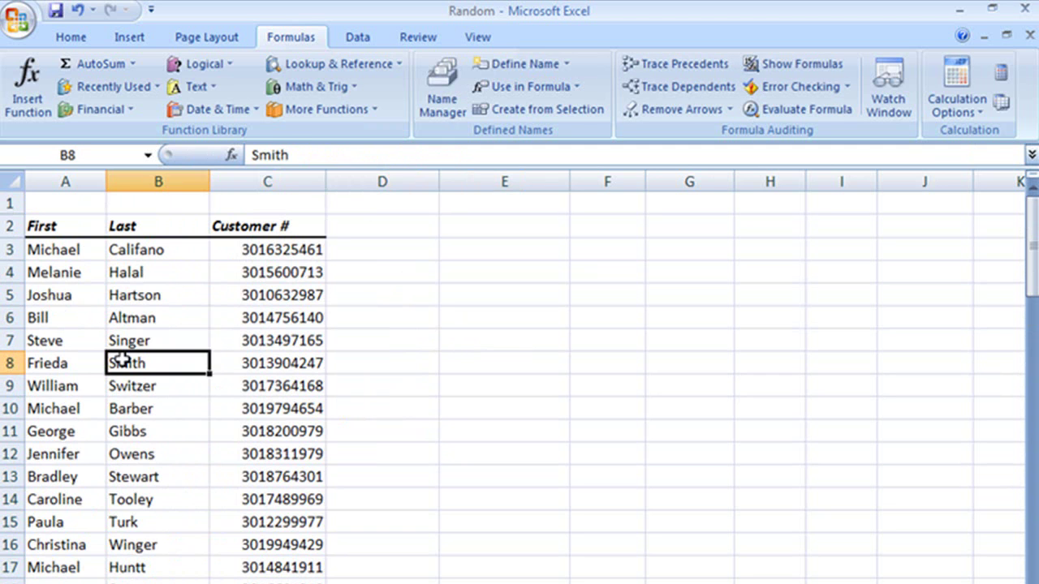
pyautogui.click(534, 429)
pyautogui.doubleClick(392, 354)
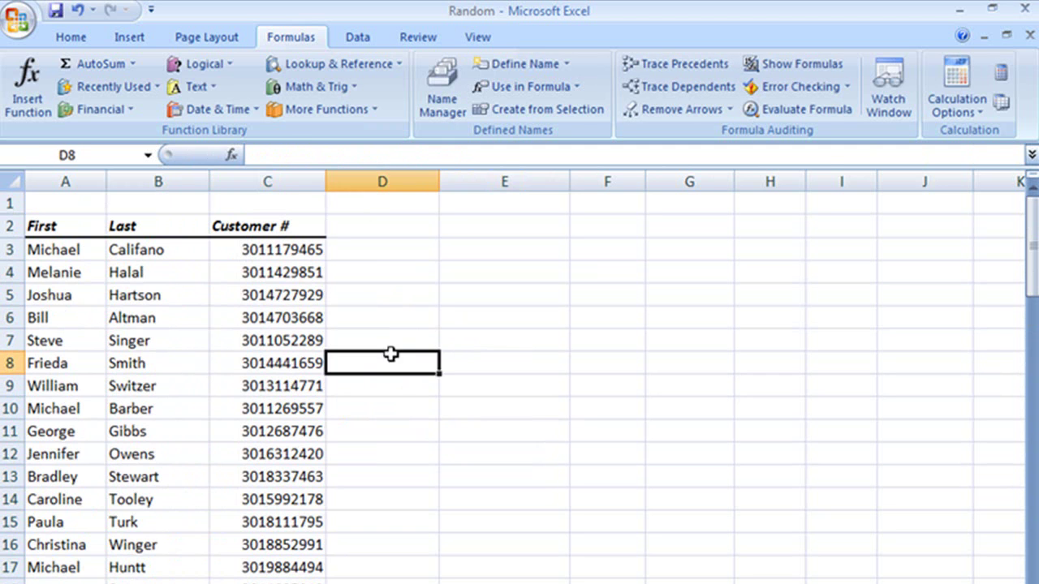
pyautogui.click(501, 376)
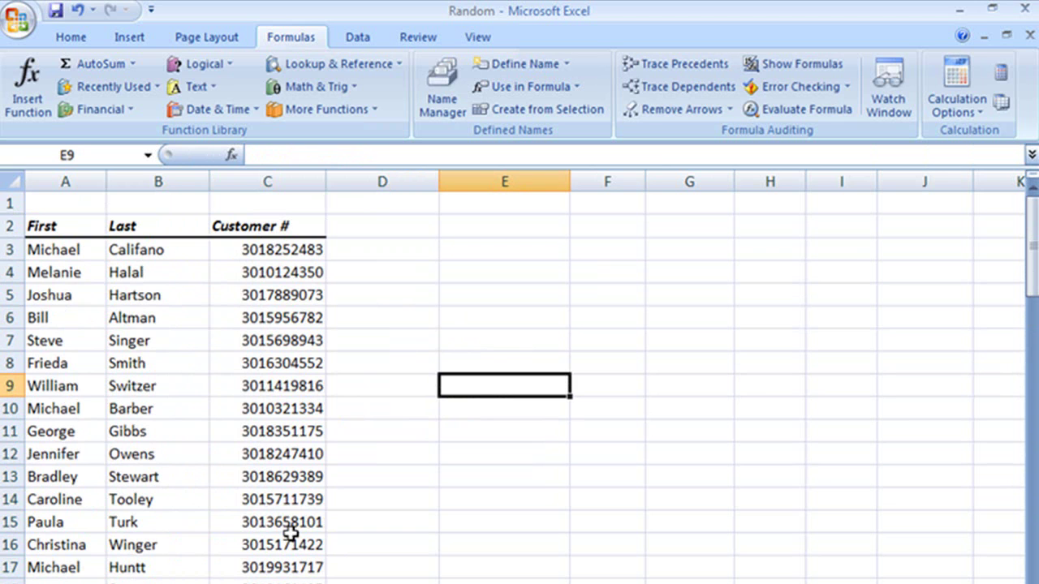
# Copy all the Customer # cells from C3 down and paste them as values only, starting at cell E3.
pyautogui.click(276, 253)
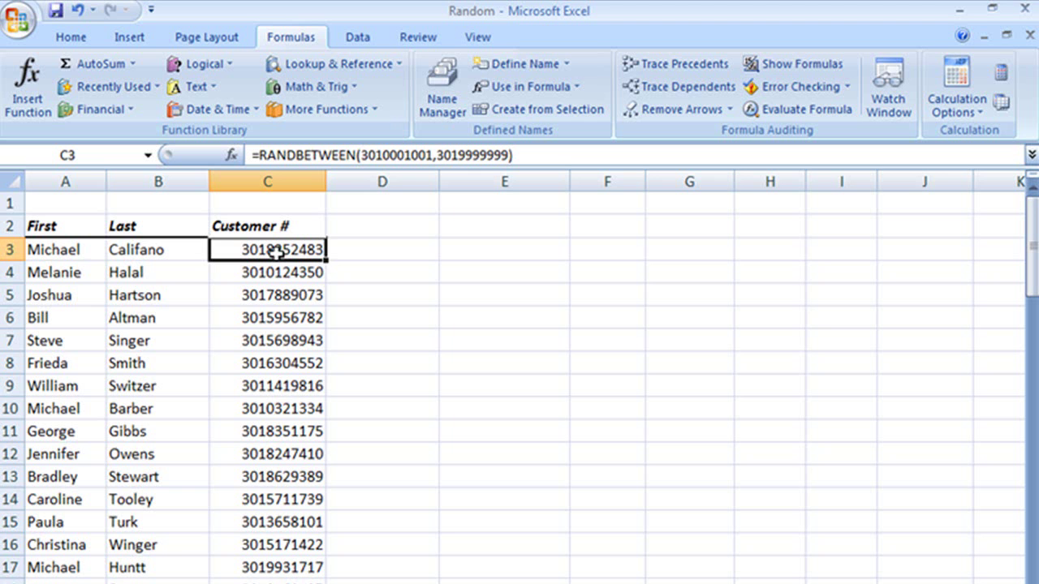
pyautogui.hotkey('ctrl', 'shift', 'Down')
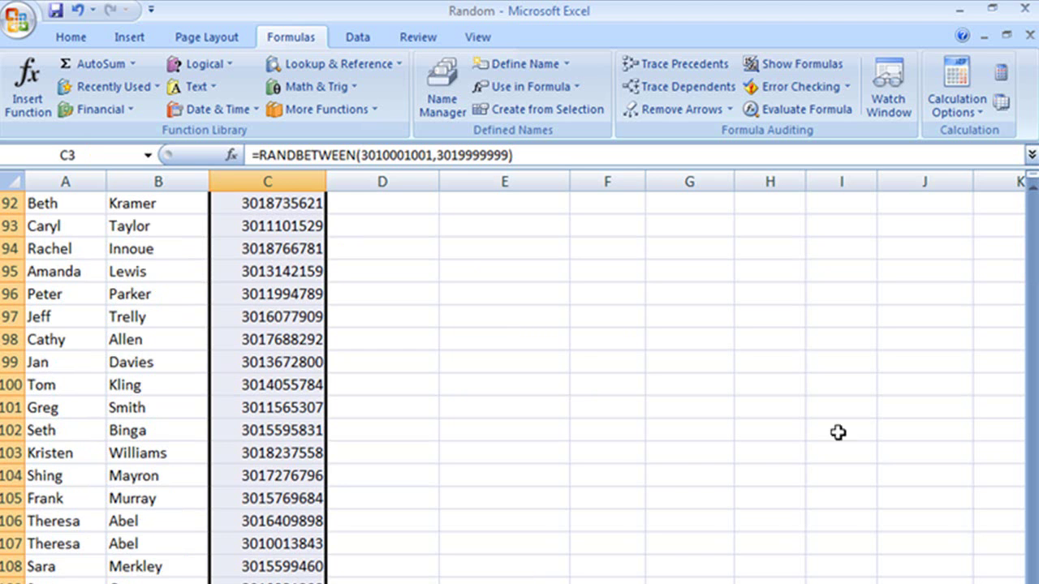
pyautogui.scroll(20, 443, 227)
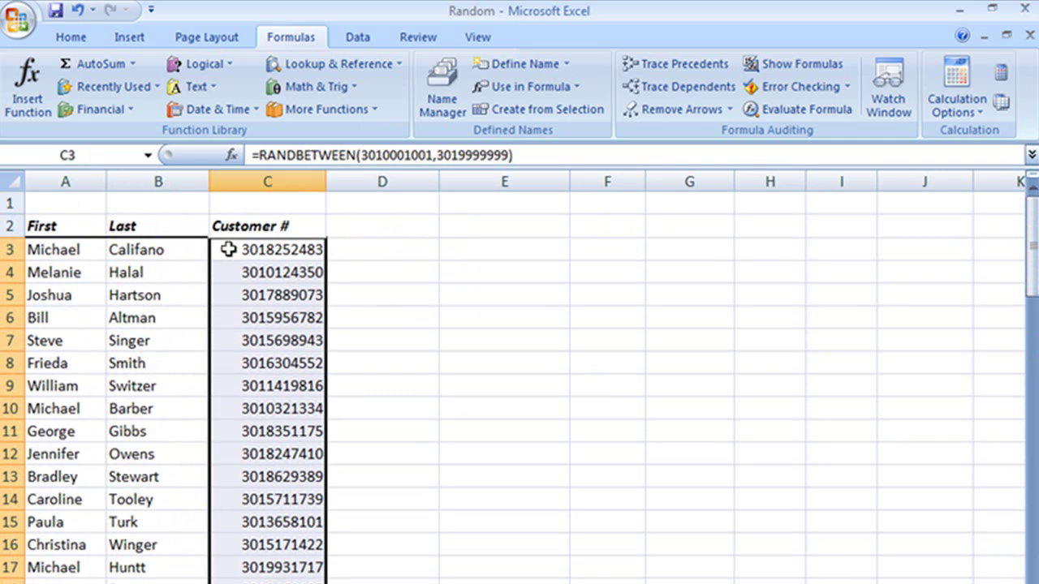
pyautogui.click(71, 37)
pyautogui.click(56, 90)
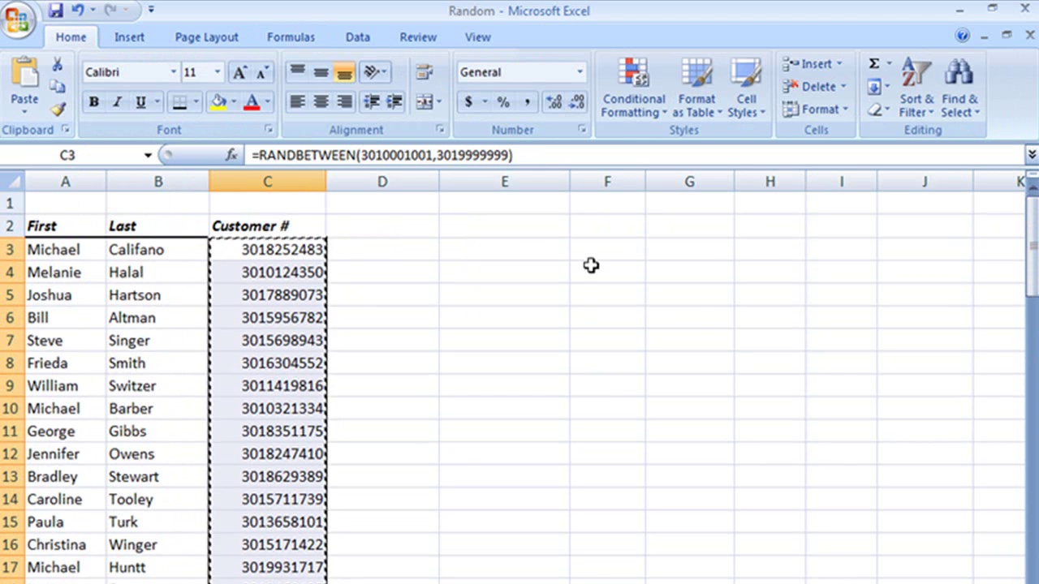
pyautogui.click(498, 253)
pyautogui.click(24, 111)
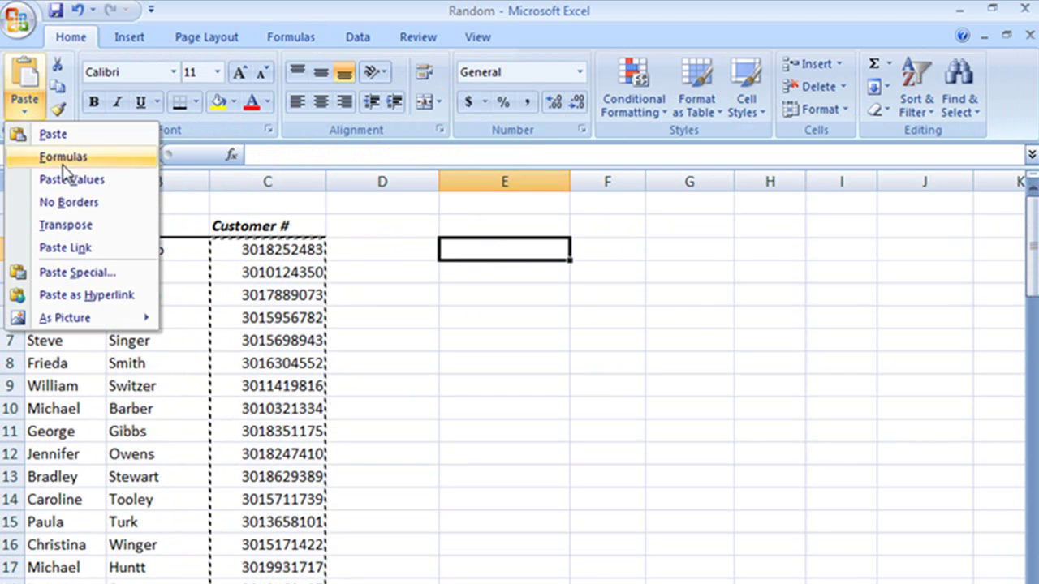
pyautogui.click(82, 179)
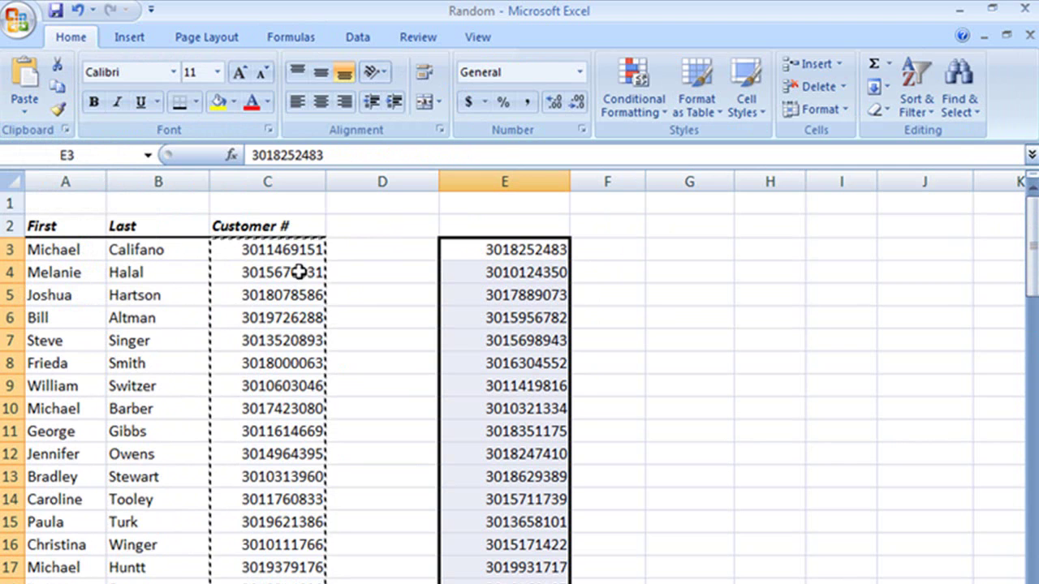
# Delete all the RANDBETWEEN formulas from the Customer # column, starting at cell C3.
pyautogui.click(280, 252)
pyautogui.hotkey('ctrl', 'shift', 'Down')
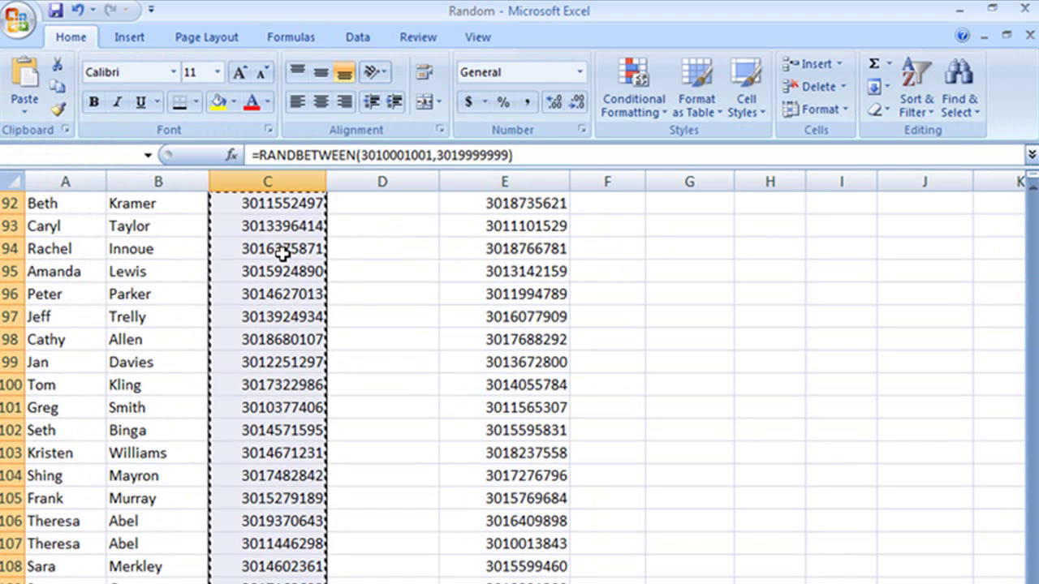
pyautogui.press('Delete')
pyautogui.scroll(20, 280, 252)
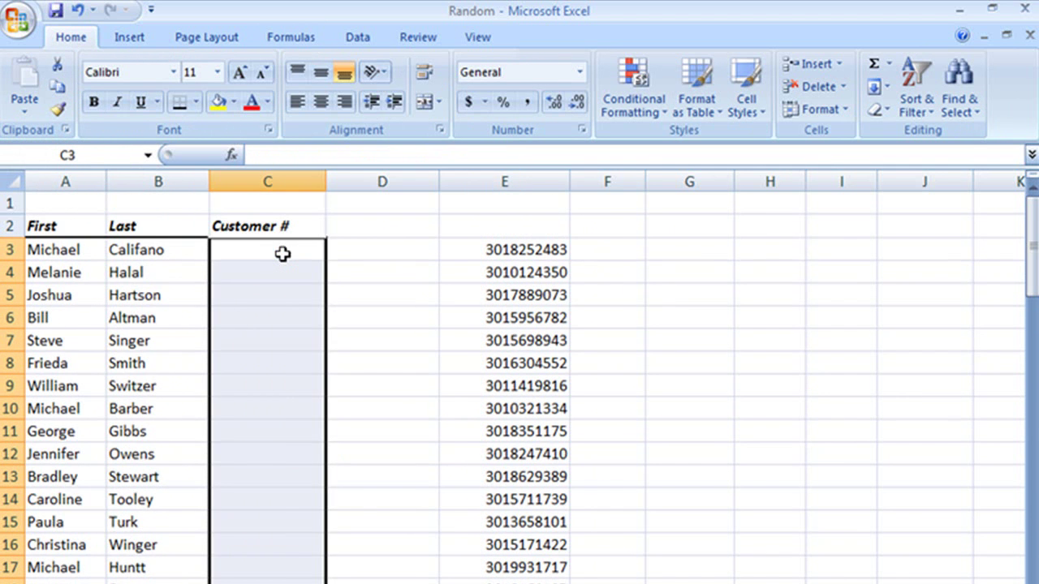
# Move all the fixed values from column E into the Customer # column, starting at C3, and deselect them.
pyautogui.click(511, 247)
pyautogui.hotkey('ctrl', 'shift', 'Down')
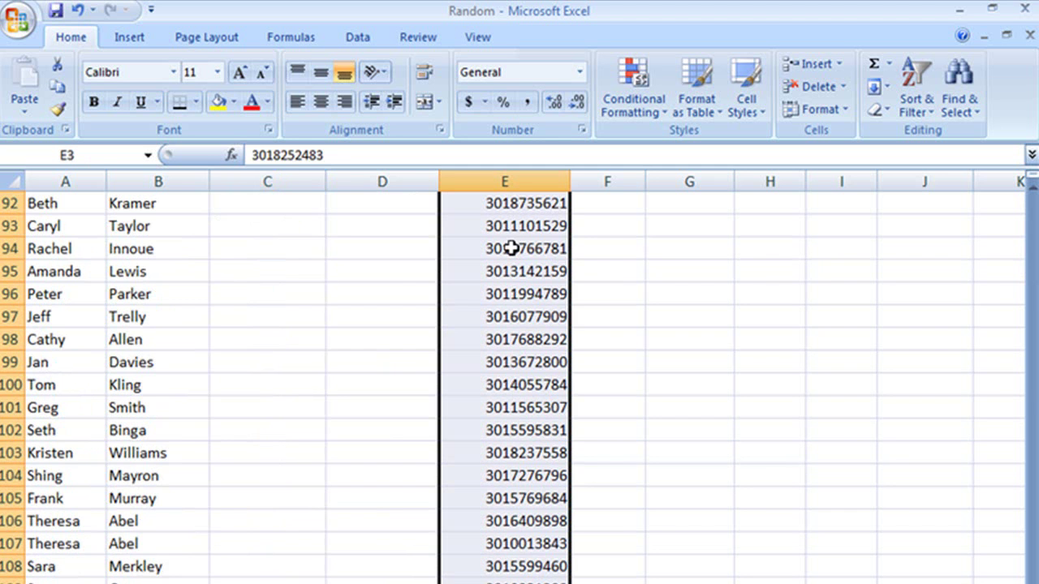
pyautogui.scroll(20, 463, 246)
pyautogui.scroll(4, 464, 246)
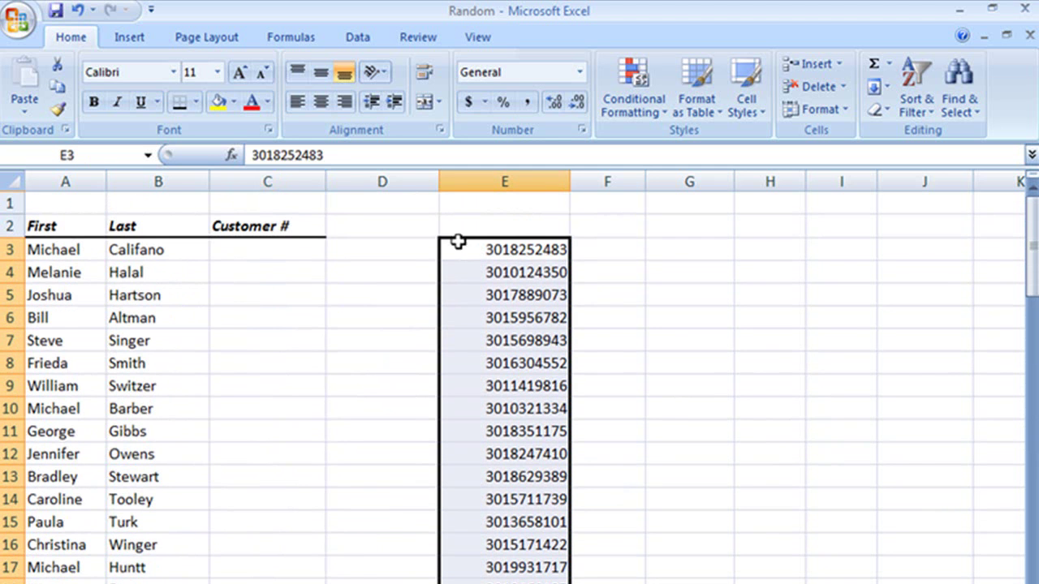
pyautogui.moveTo(459, 237); pyautogui.dragTo(262, 269)
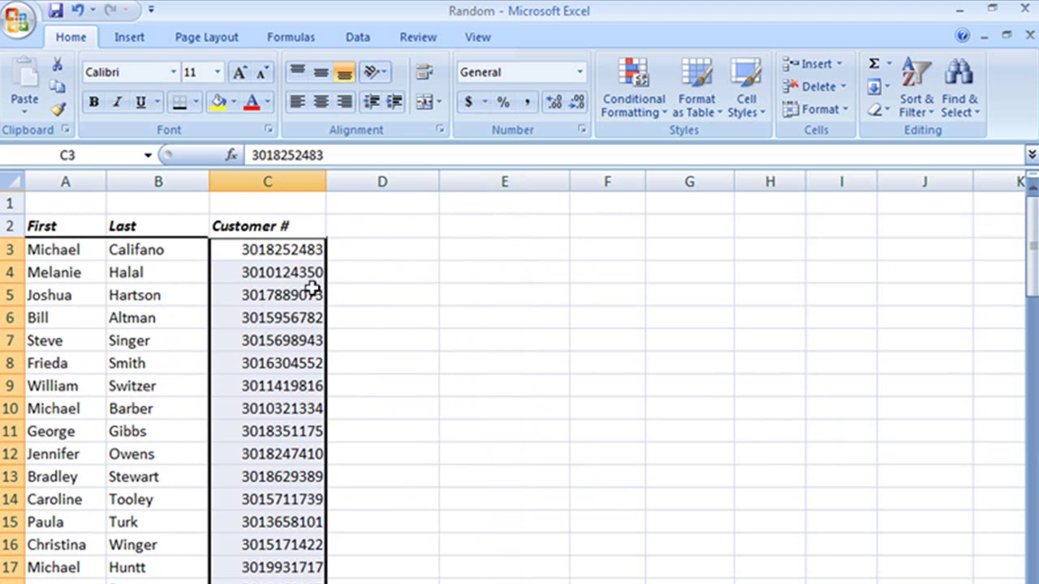
pyautogui.click(392, 231)
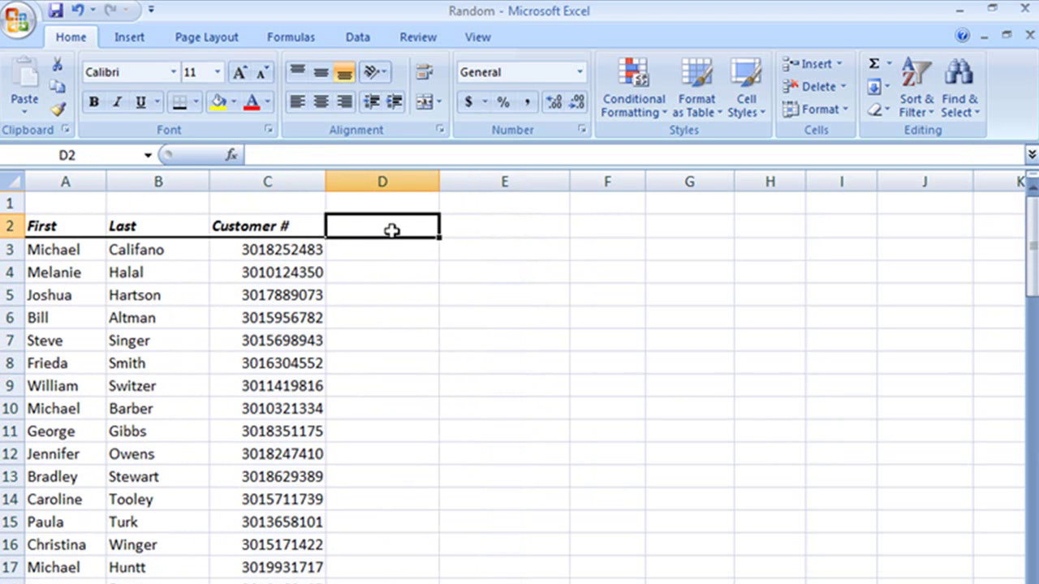
pyautogui.click(400, 282)
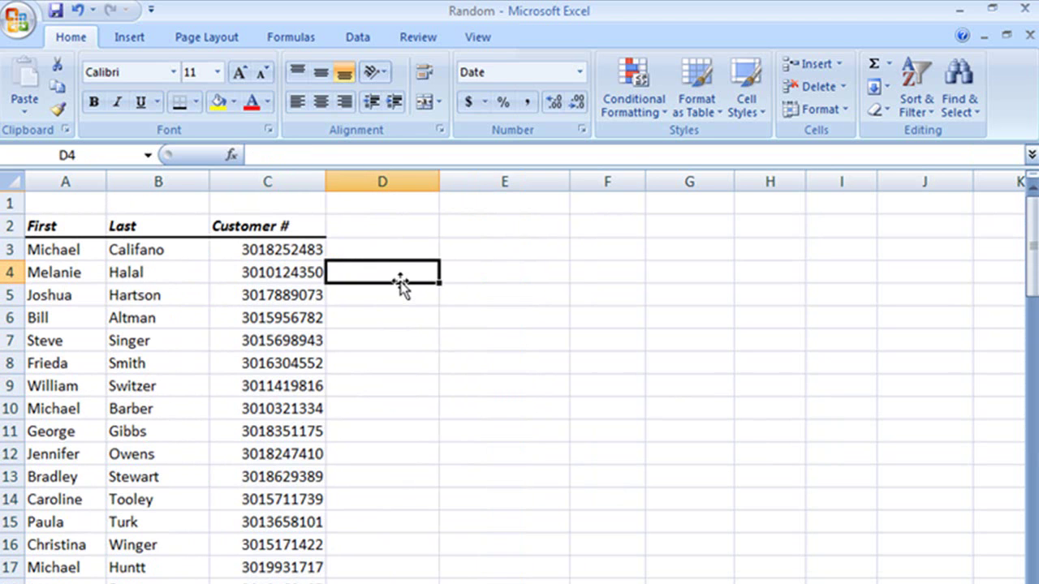